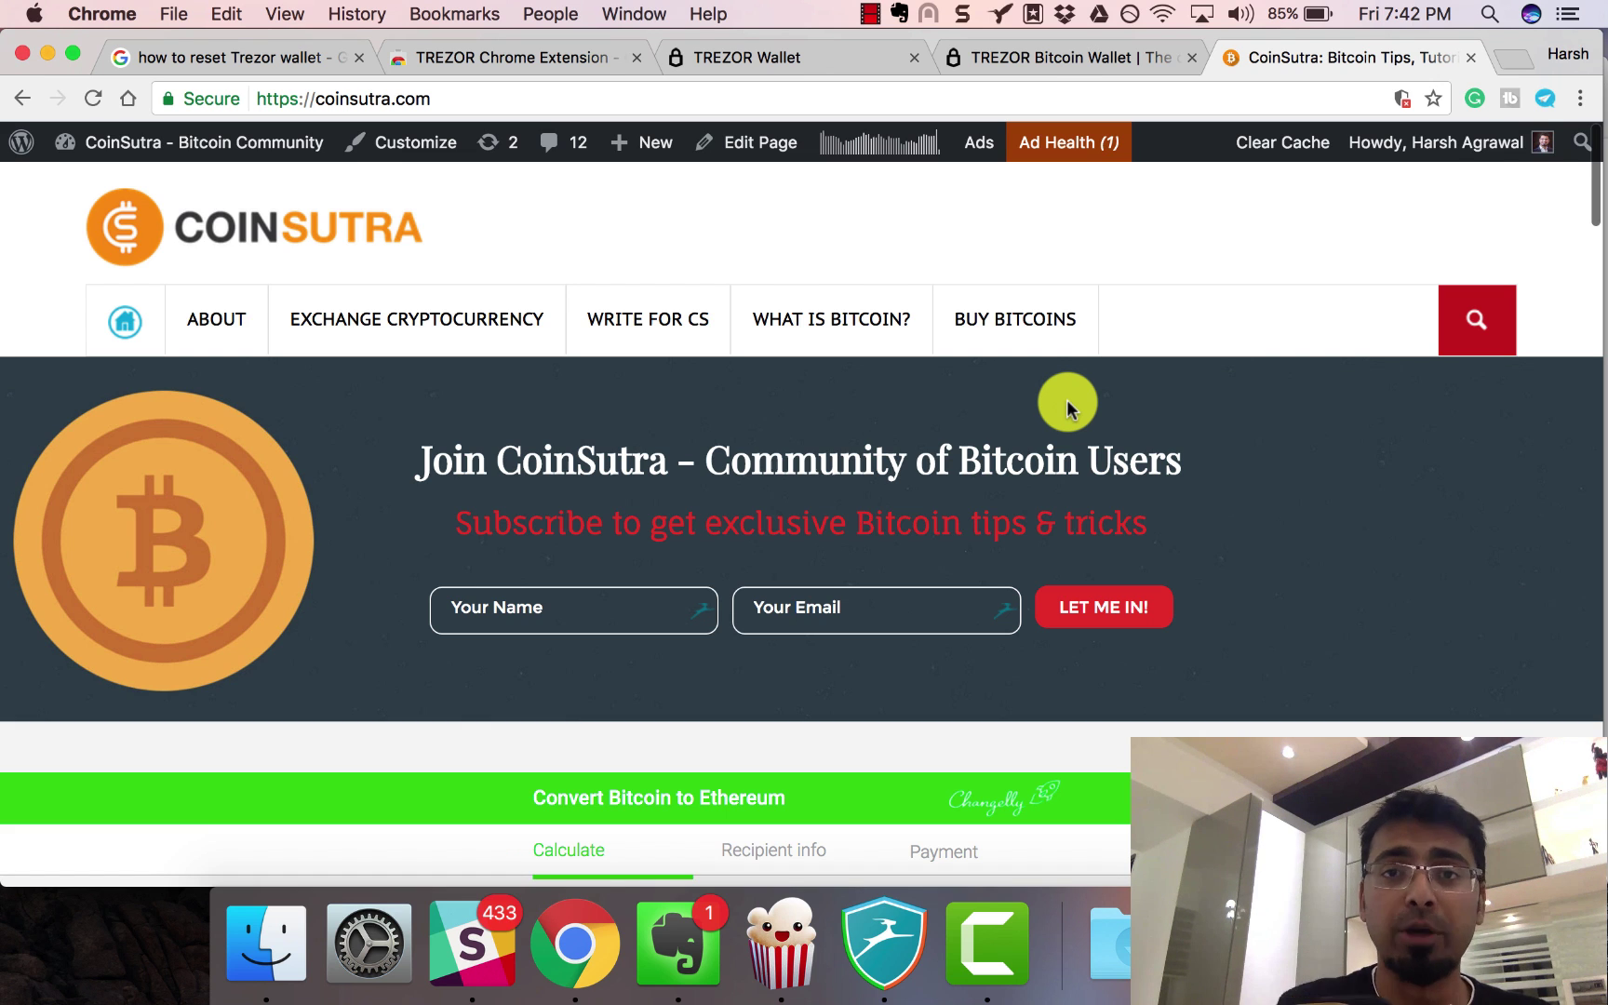
- Glance at the trezor.io tab, then settle on the wallet.trezor.io start page
left_click(780, 59)
left_click(1051, 68)
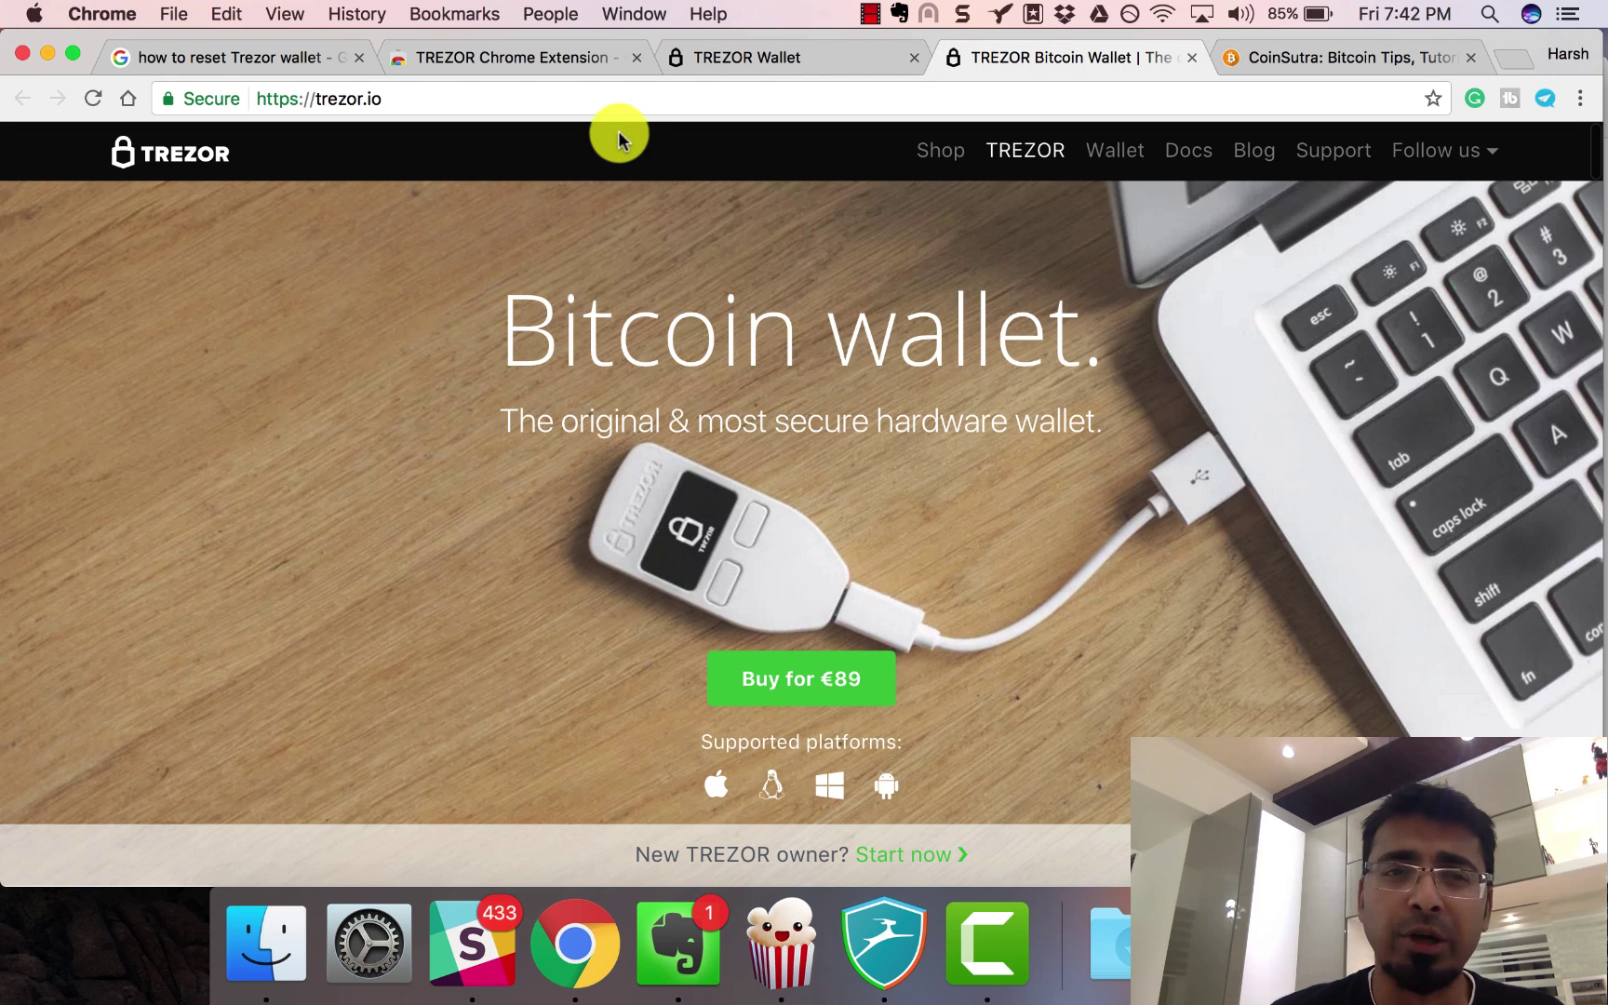
left_click(722, 73)
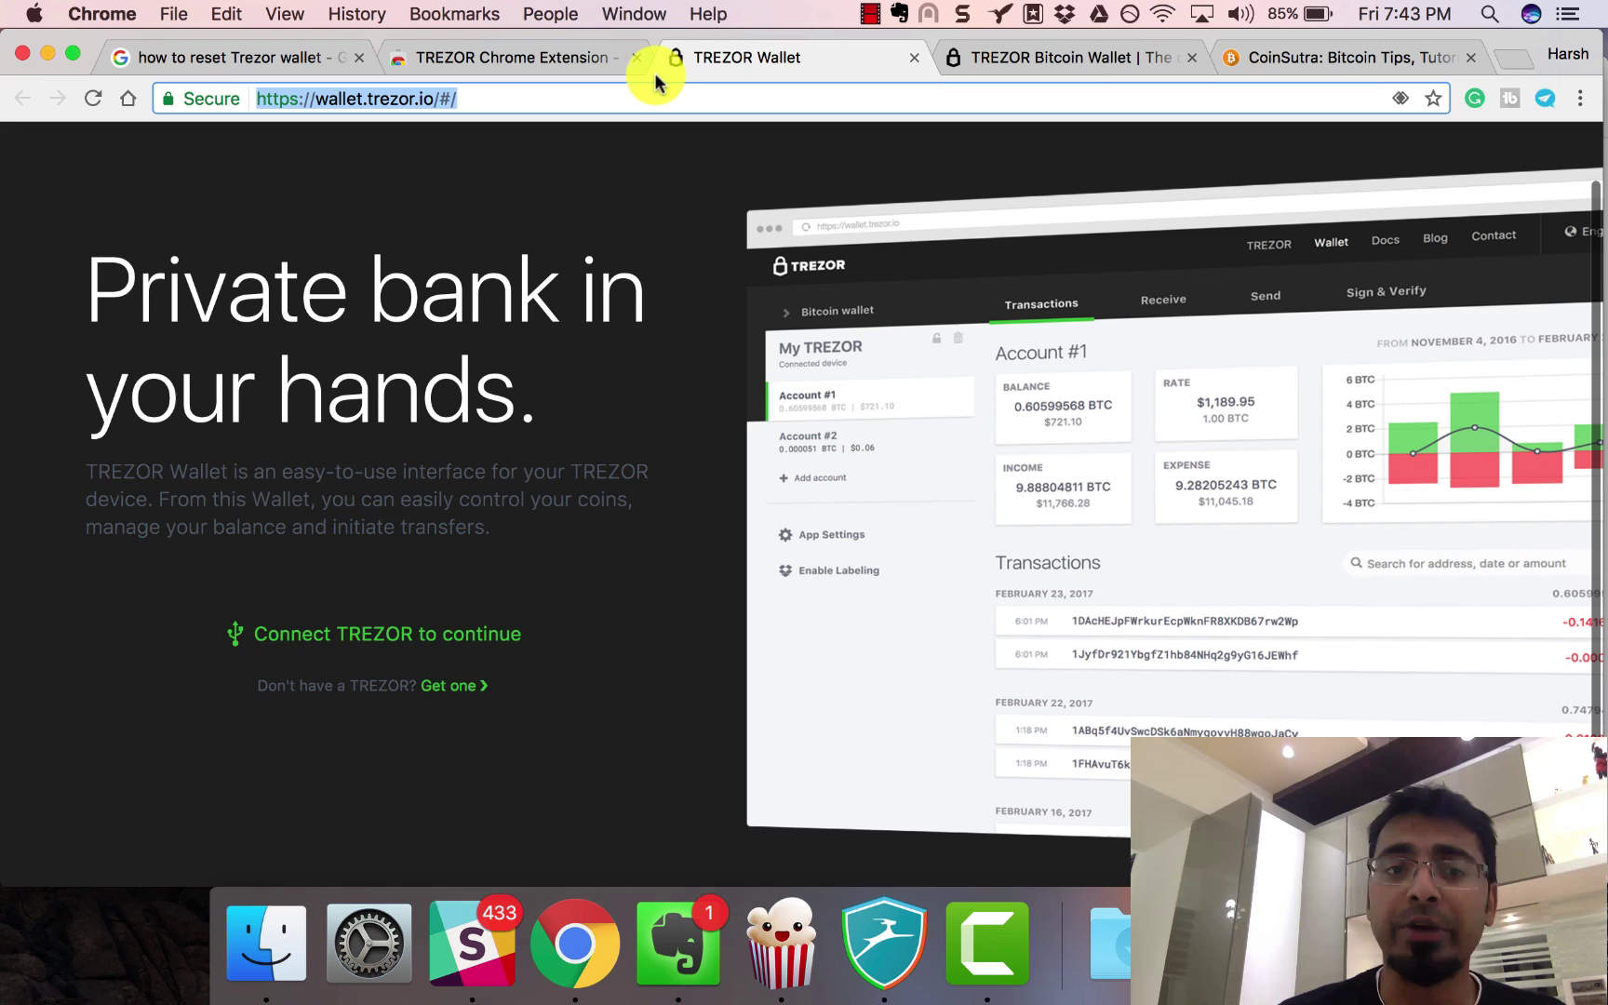
scroll(682, 220, "up", 3)
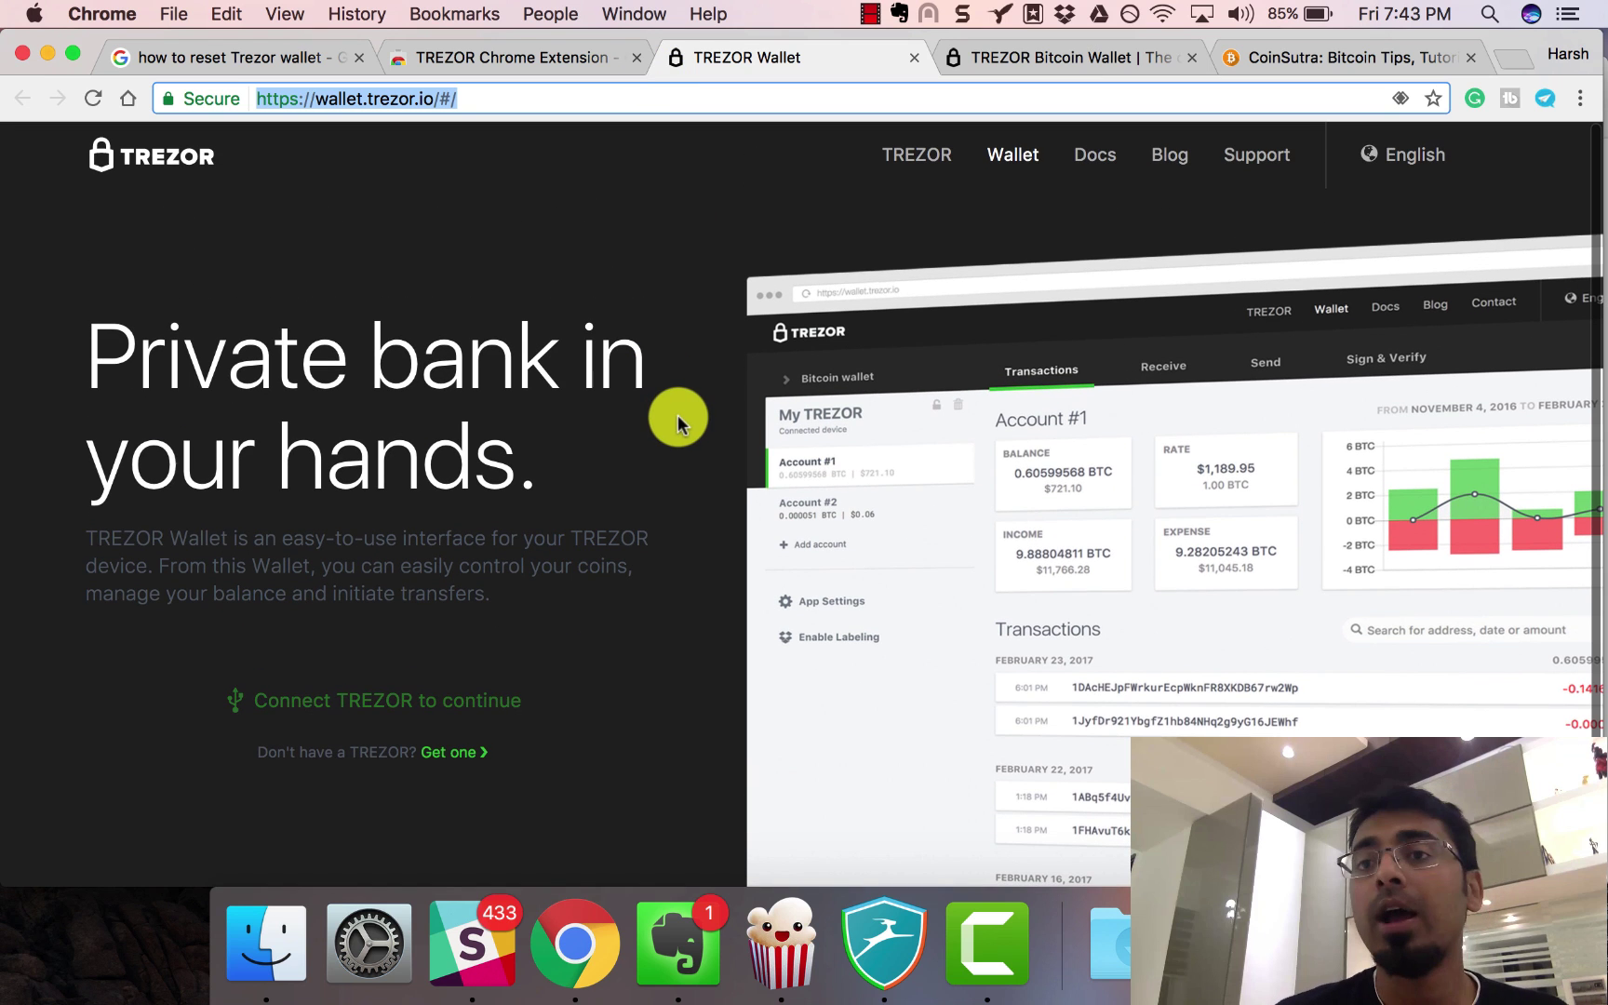
scroll(674, 416, "down", 1)
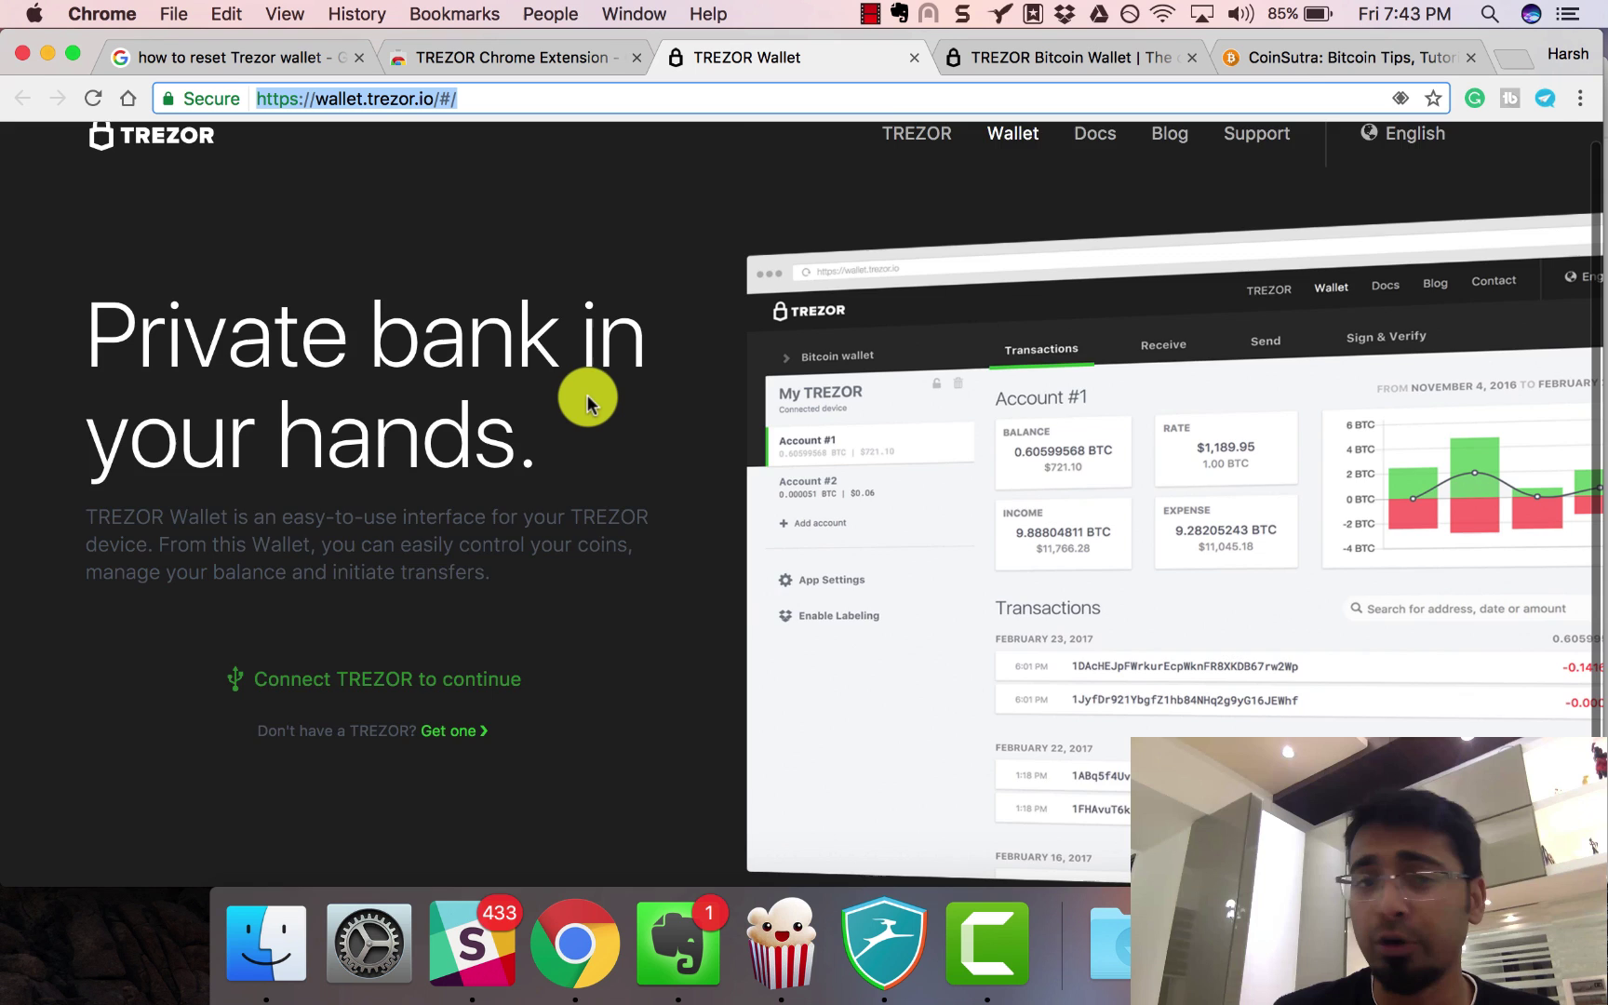
scroll(586, 394, "down", 2)
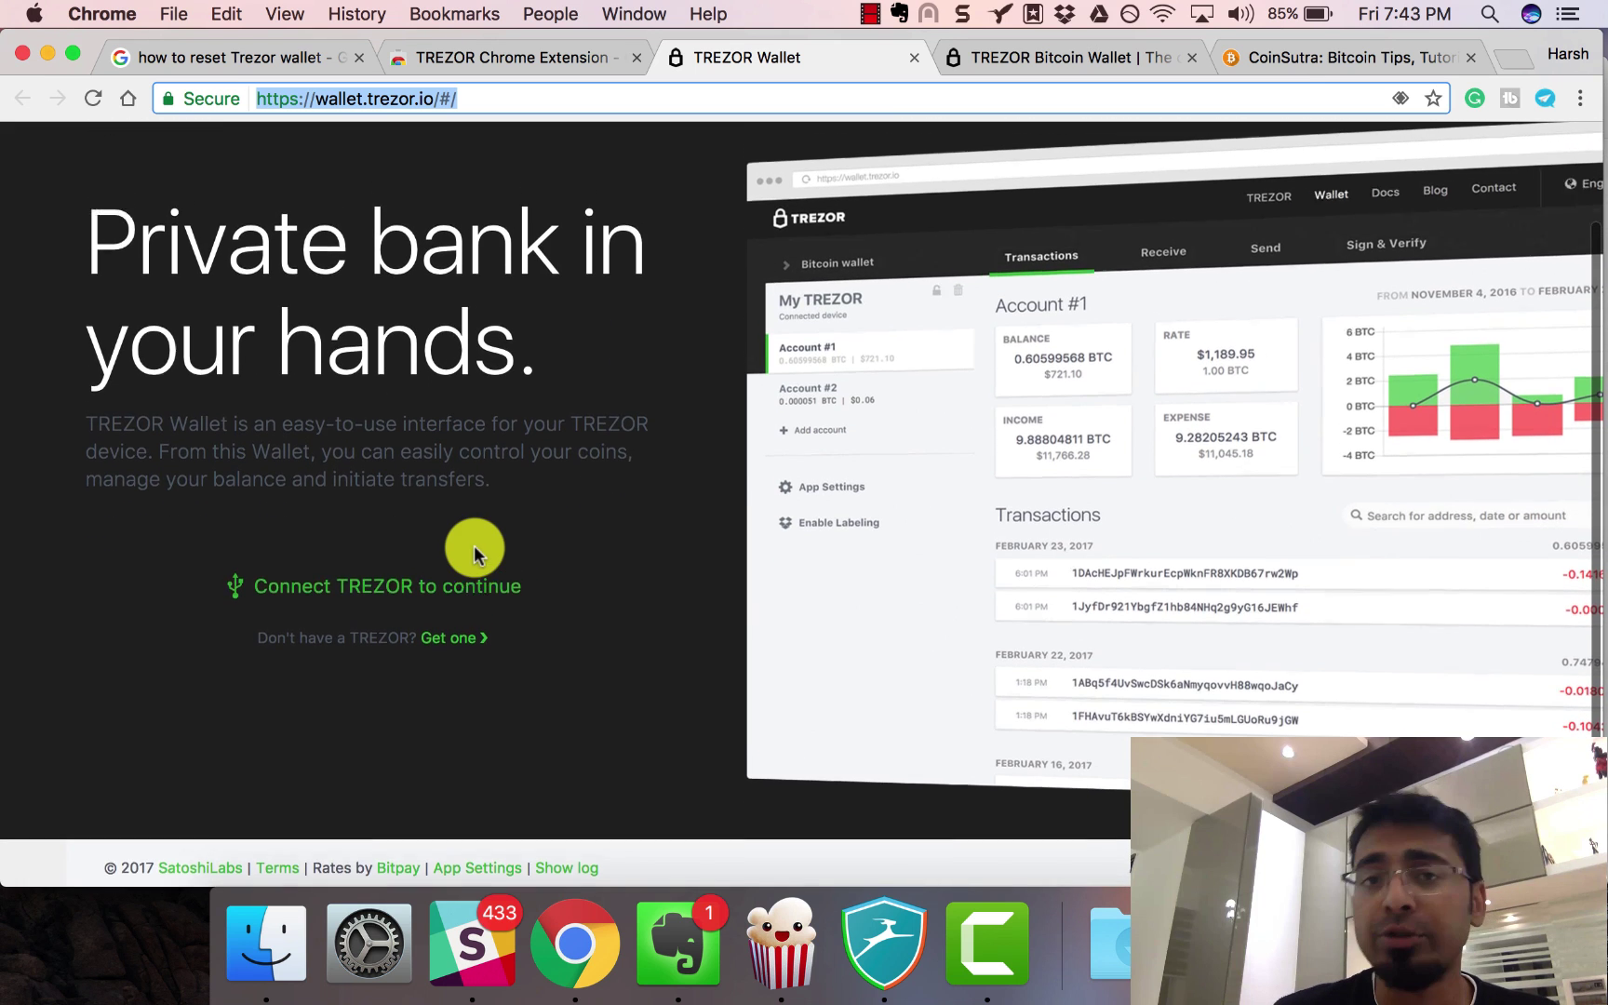
scroll(474, 545, "up", 2)
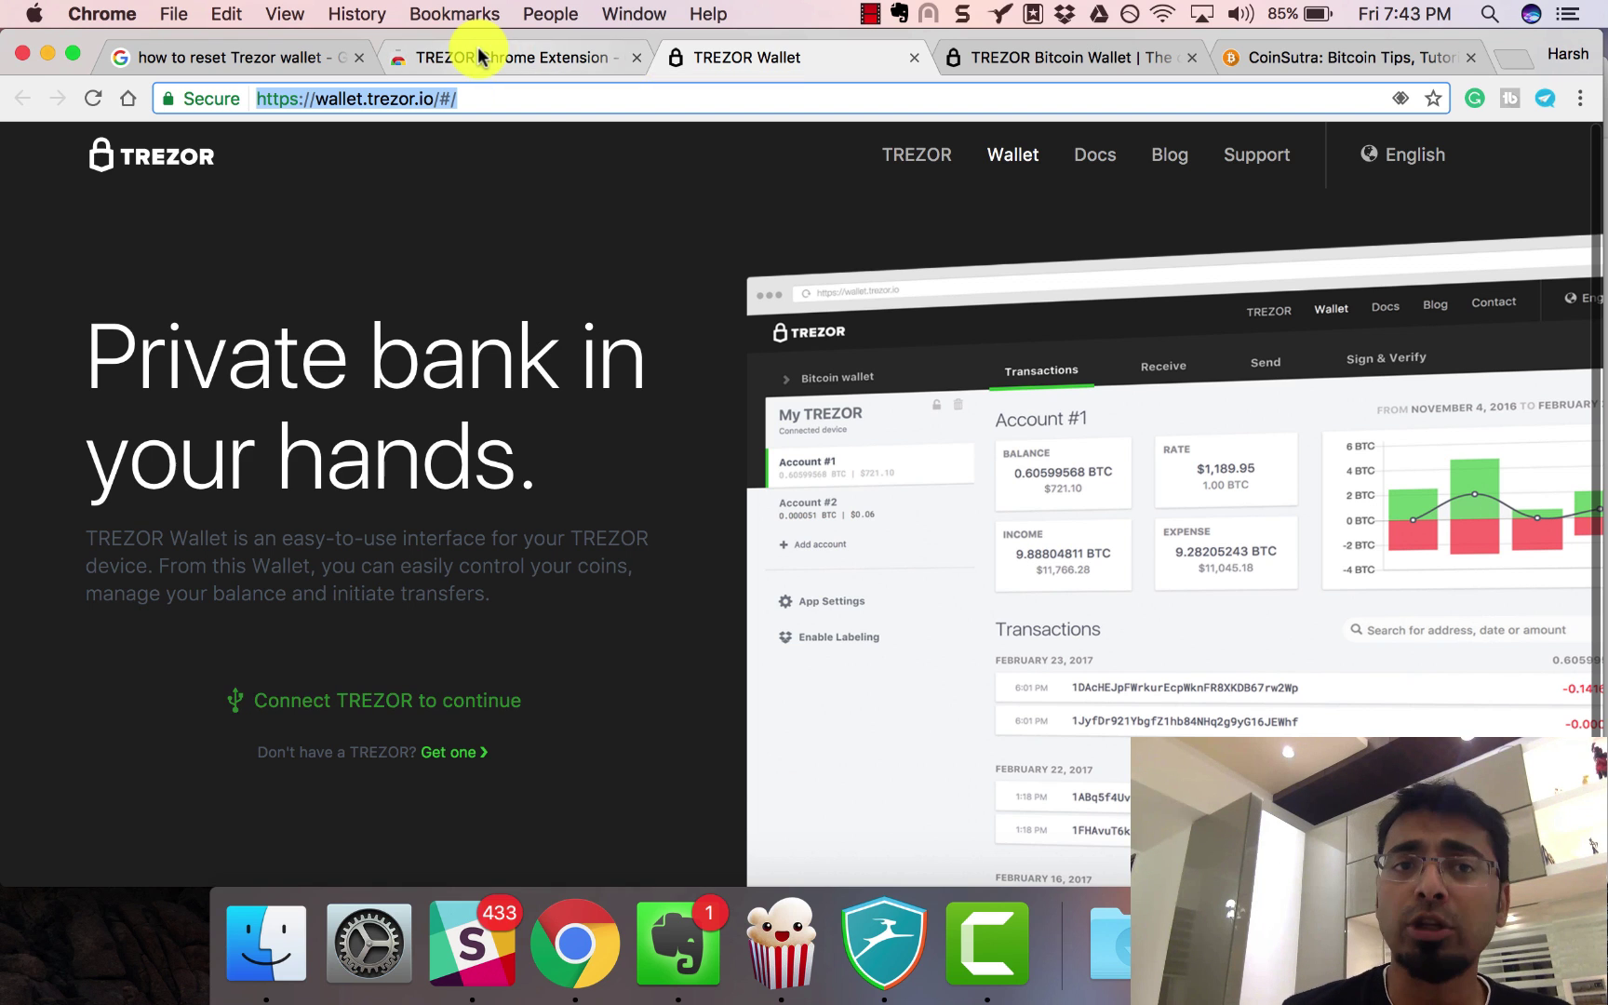
- Highlight the wallet.trezor.io web address in the address bar
left_click(527, 151)
left_click(544, 85)
left_click_drag(545, 82, 346, 98)
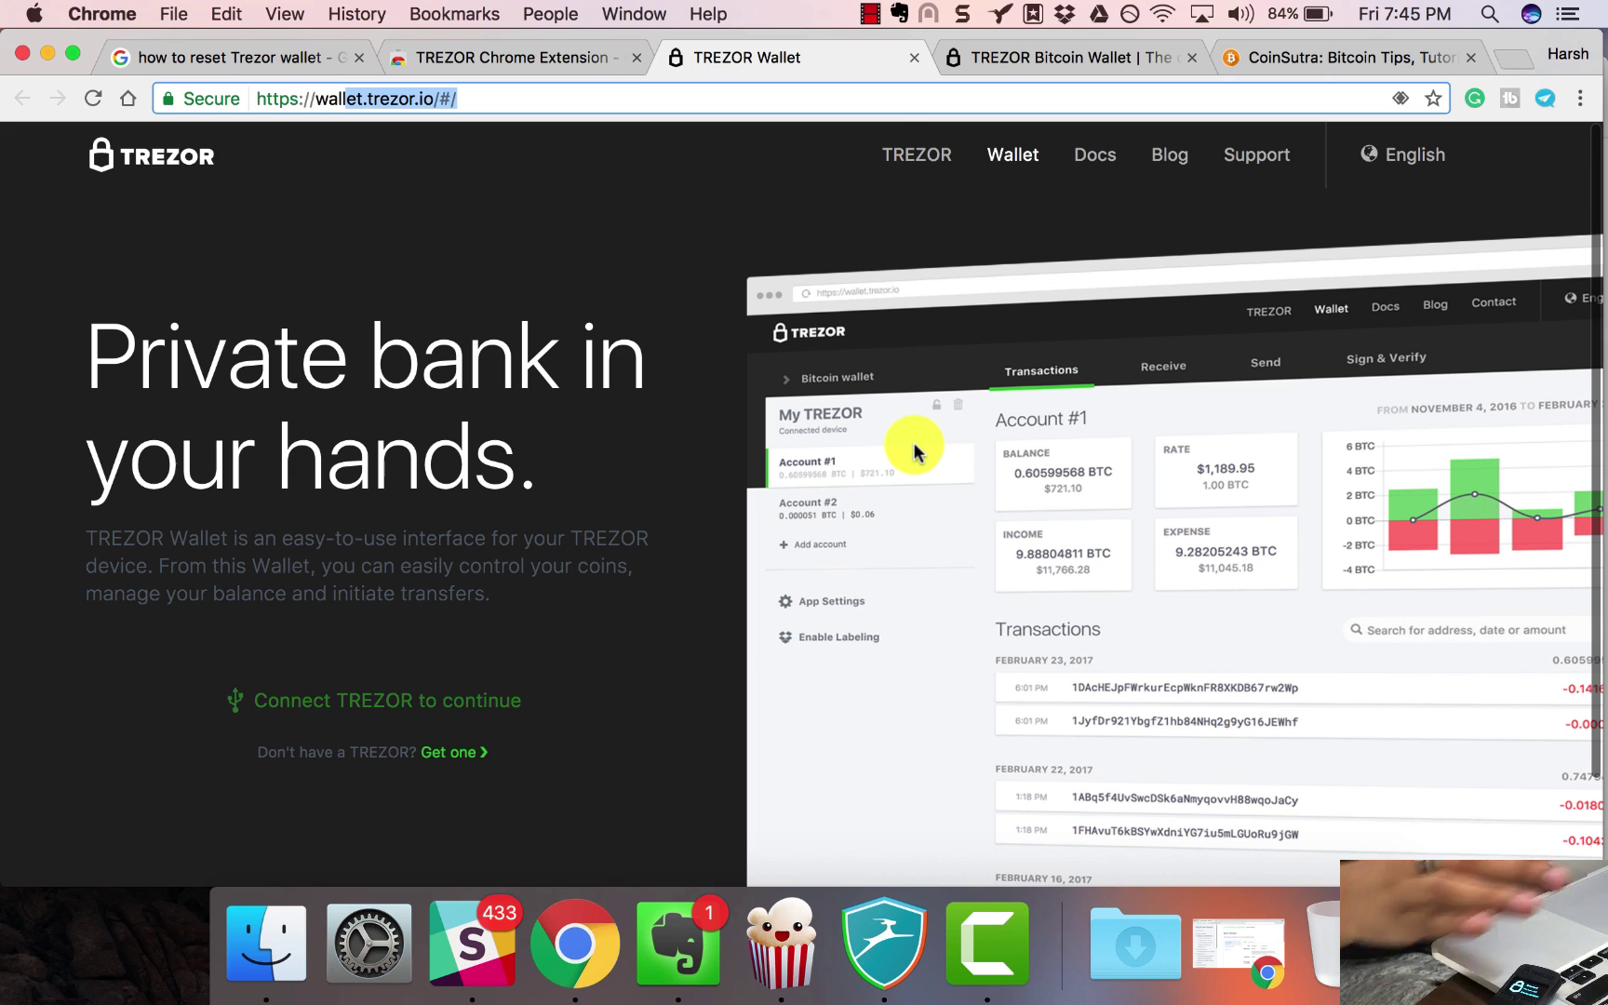
- Load the trezor.io/start getting-started page in a new tab
key("super+t")
type("trazor")
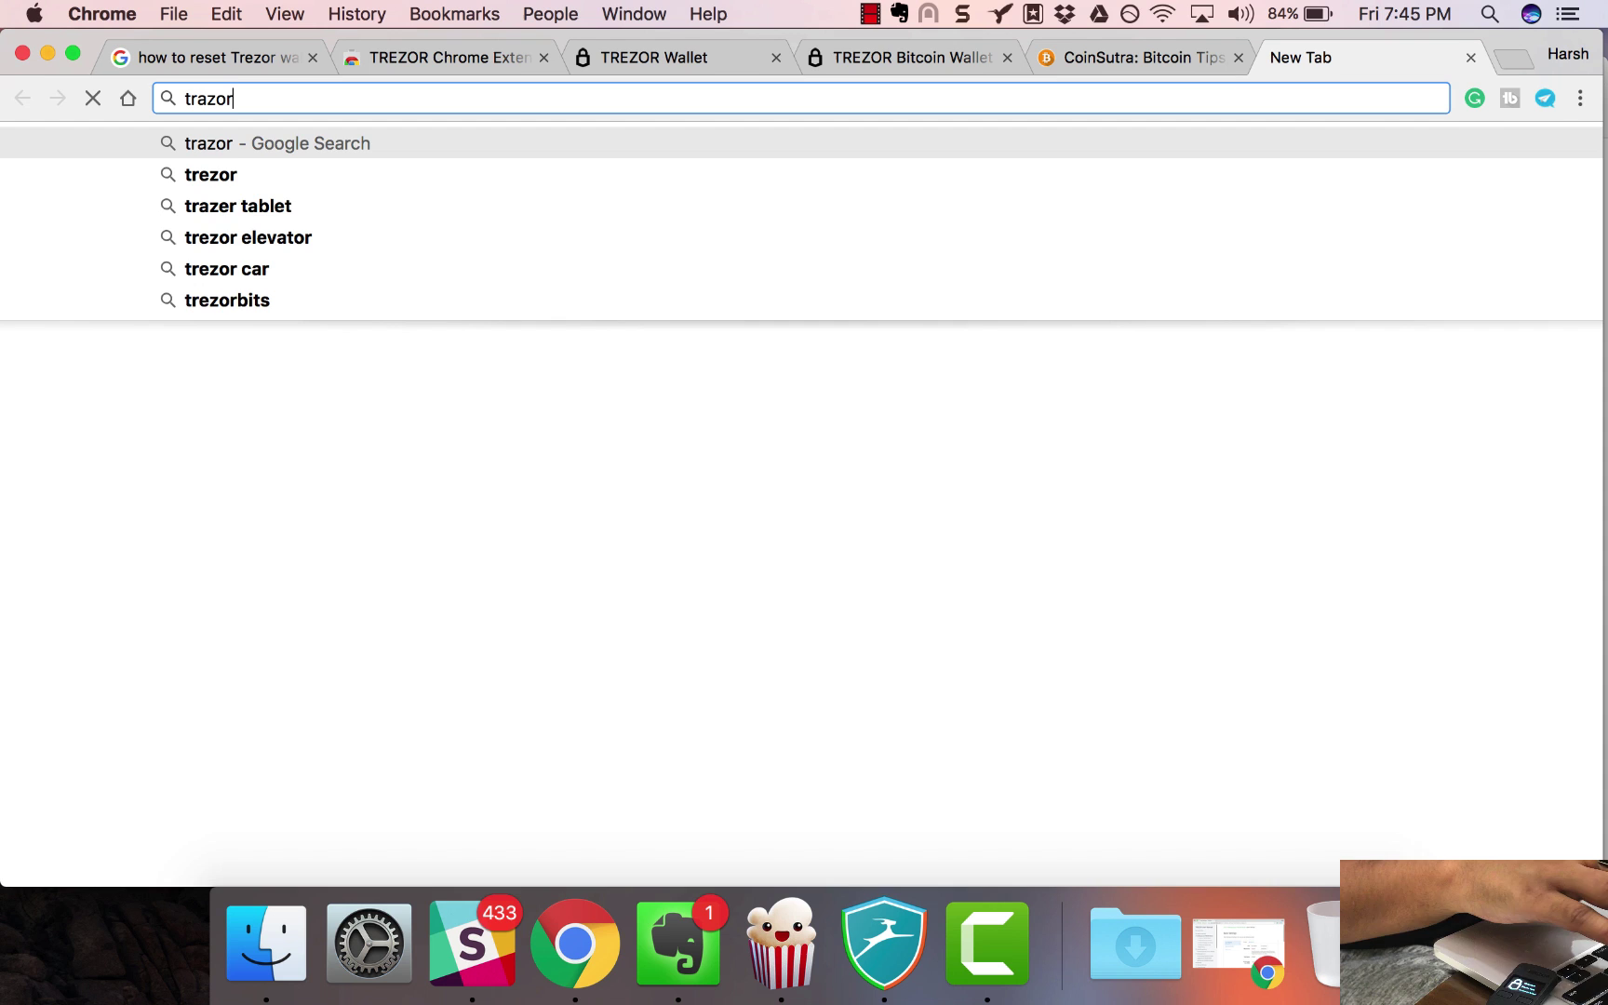
type(".io/st")
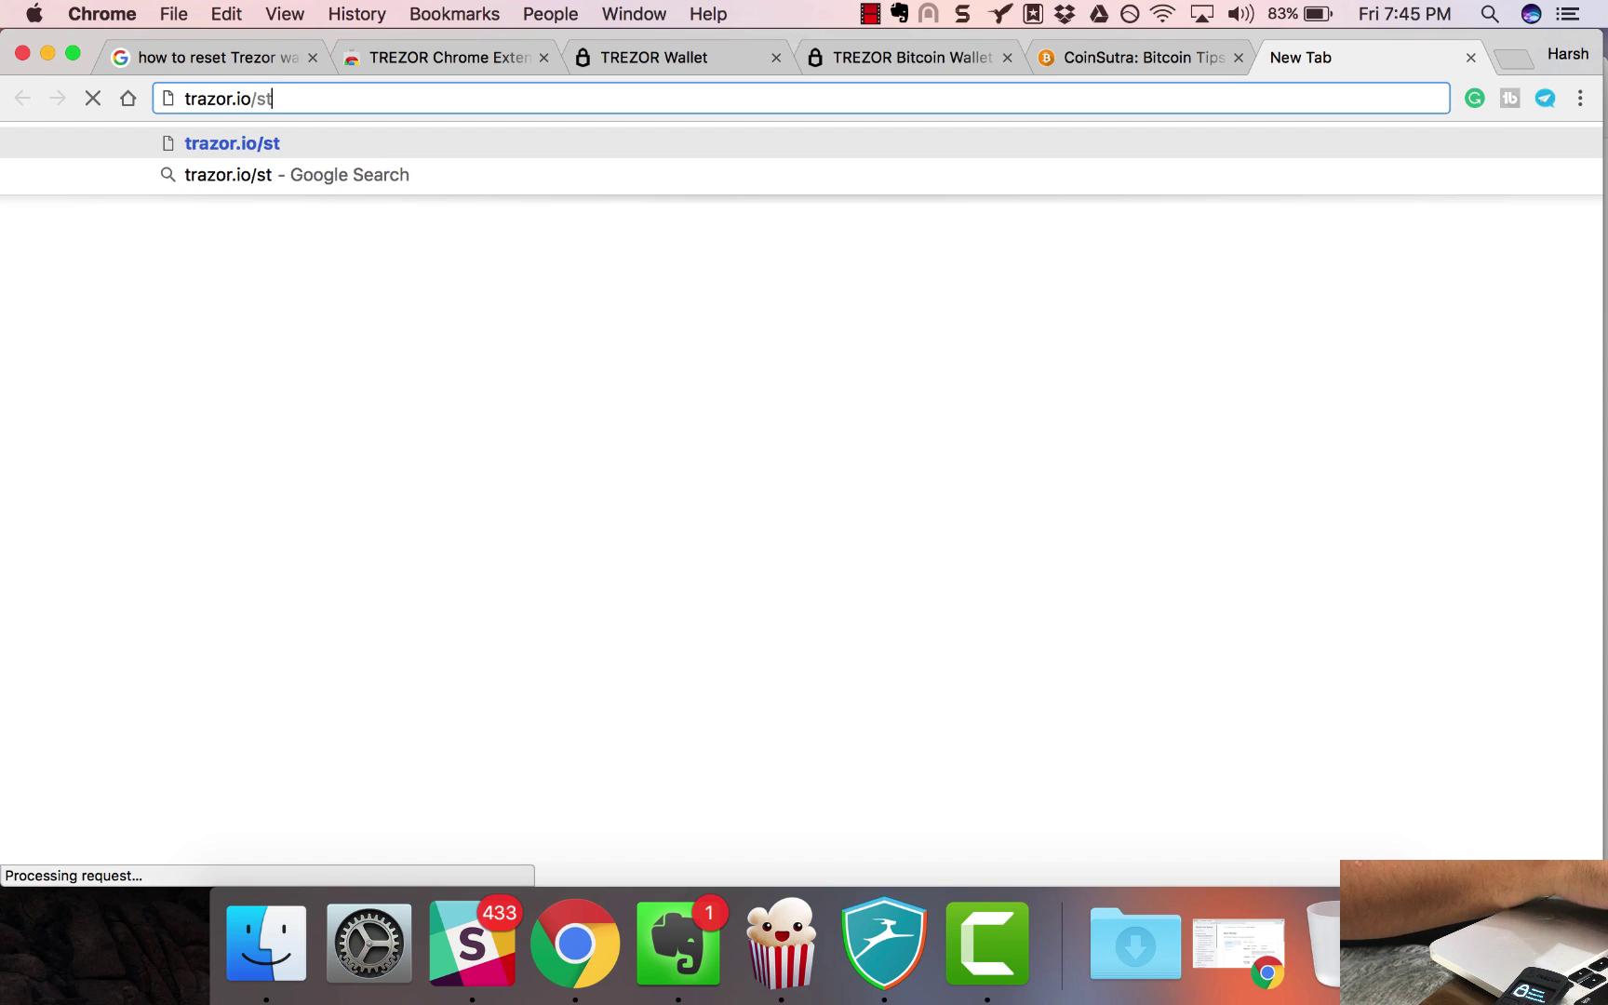
type("art")
key("Return")
- Scroll through the PIN, recovery seed and newsletter steps, then return to the trezor.io home tab
scroll(1060, 473, "down", 1)
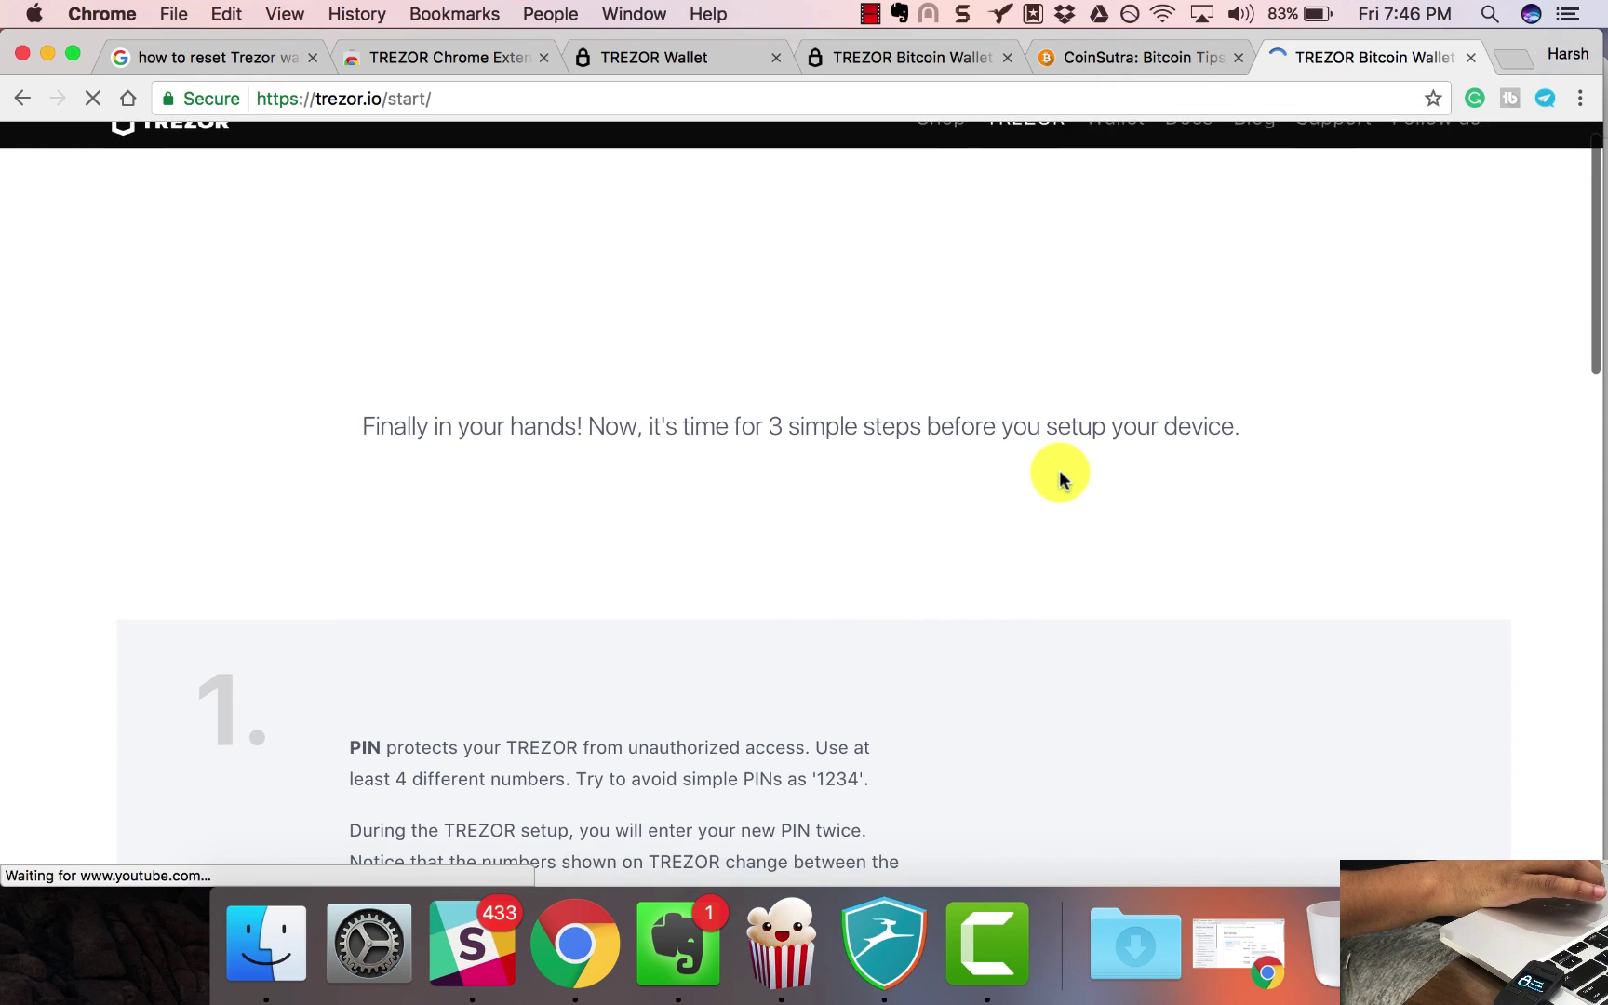
scroll(1059, 470, "down", 1)
scroll(1059, 479, "down", 5)
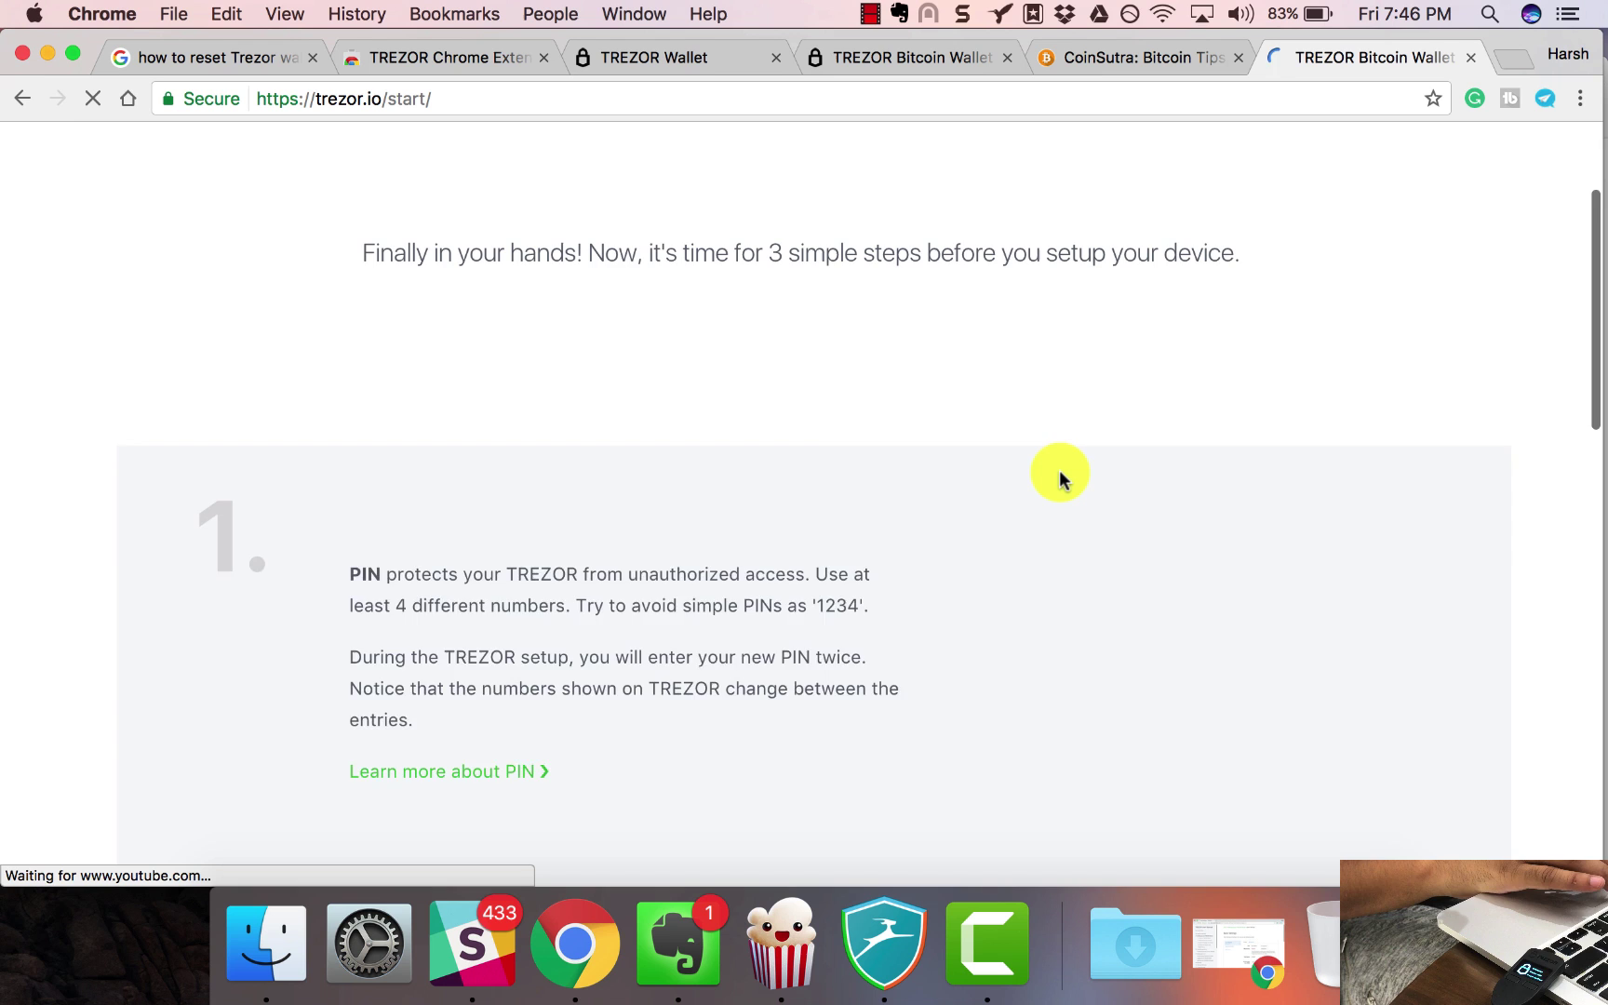
scroll(1059, 479, "down", 3)
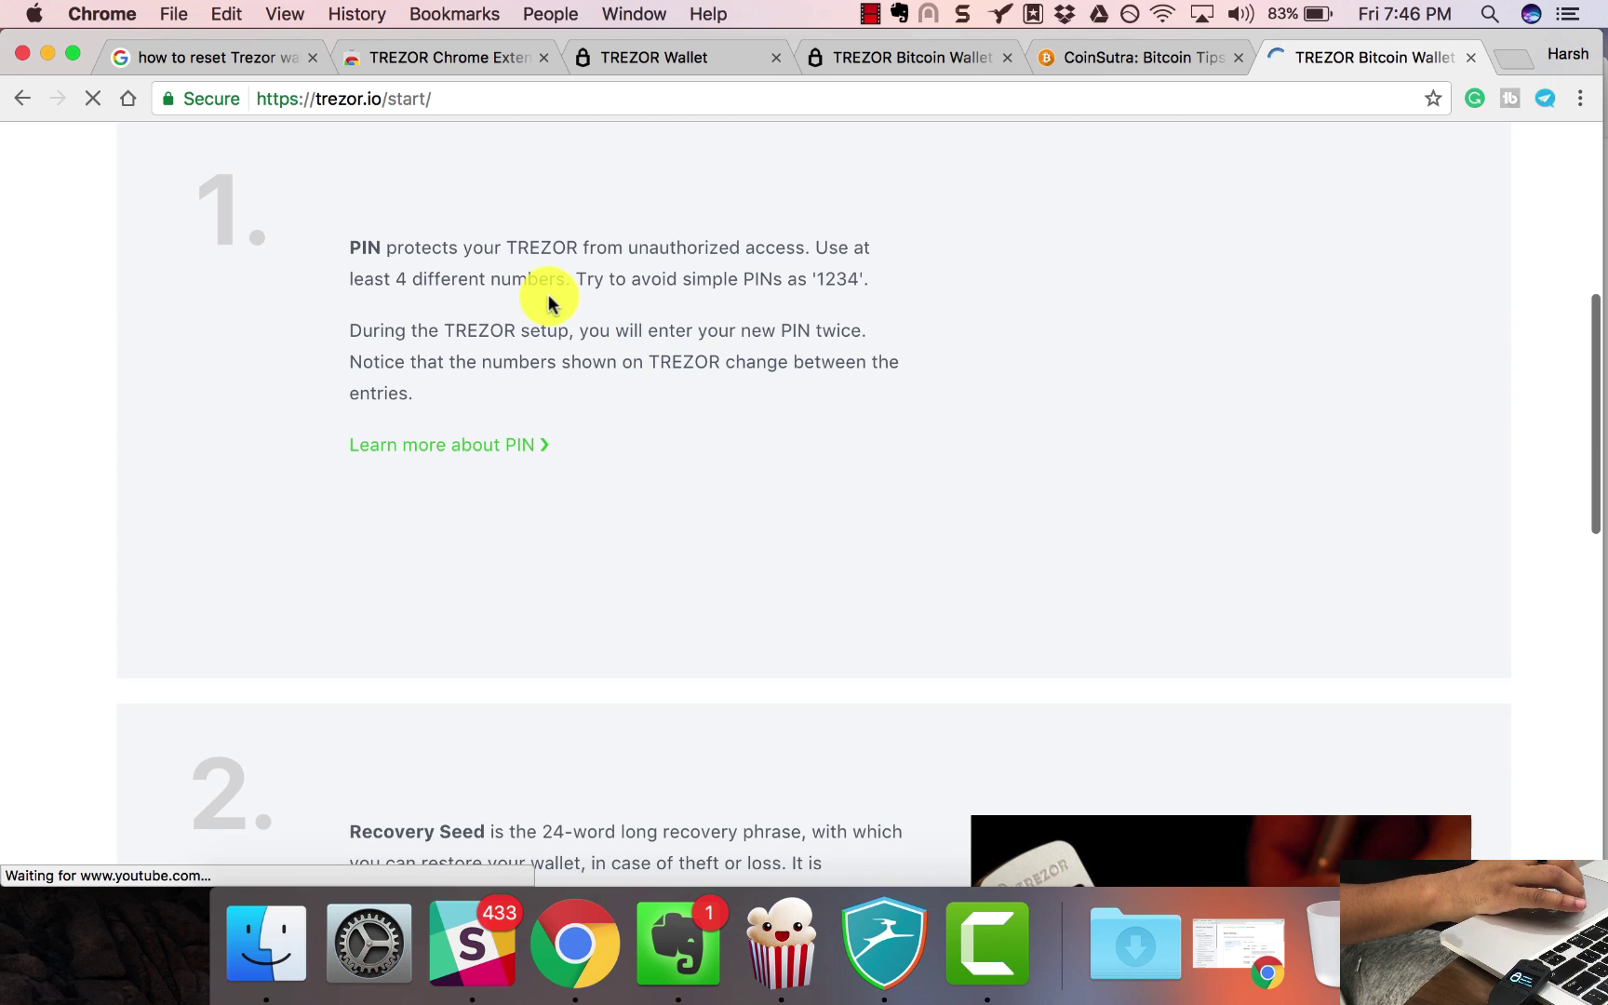
scroll(549, 303, "down", 1)
scroll(549, 303, "down", 7)
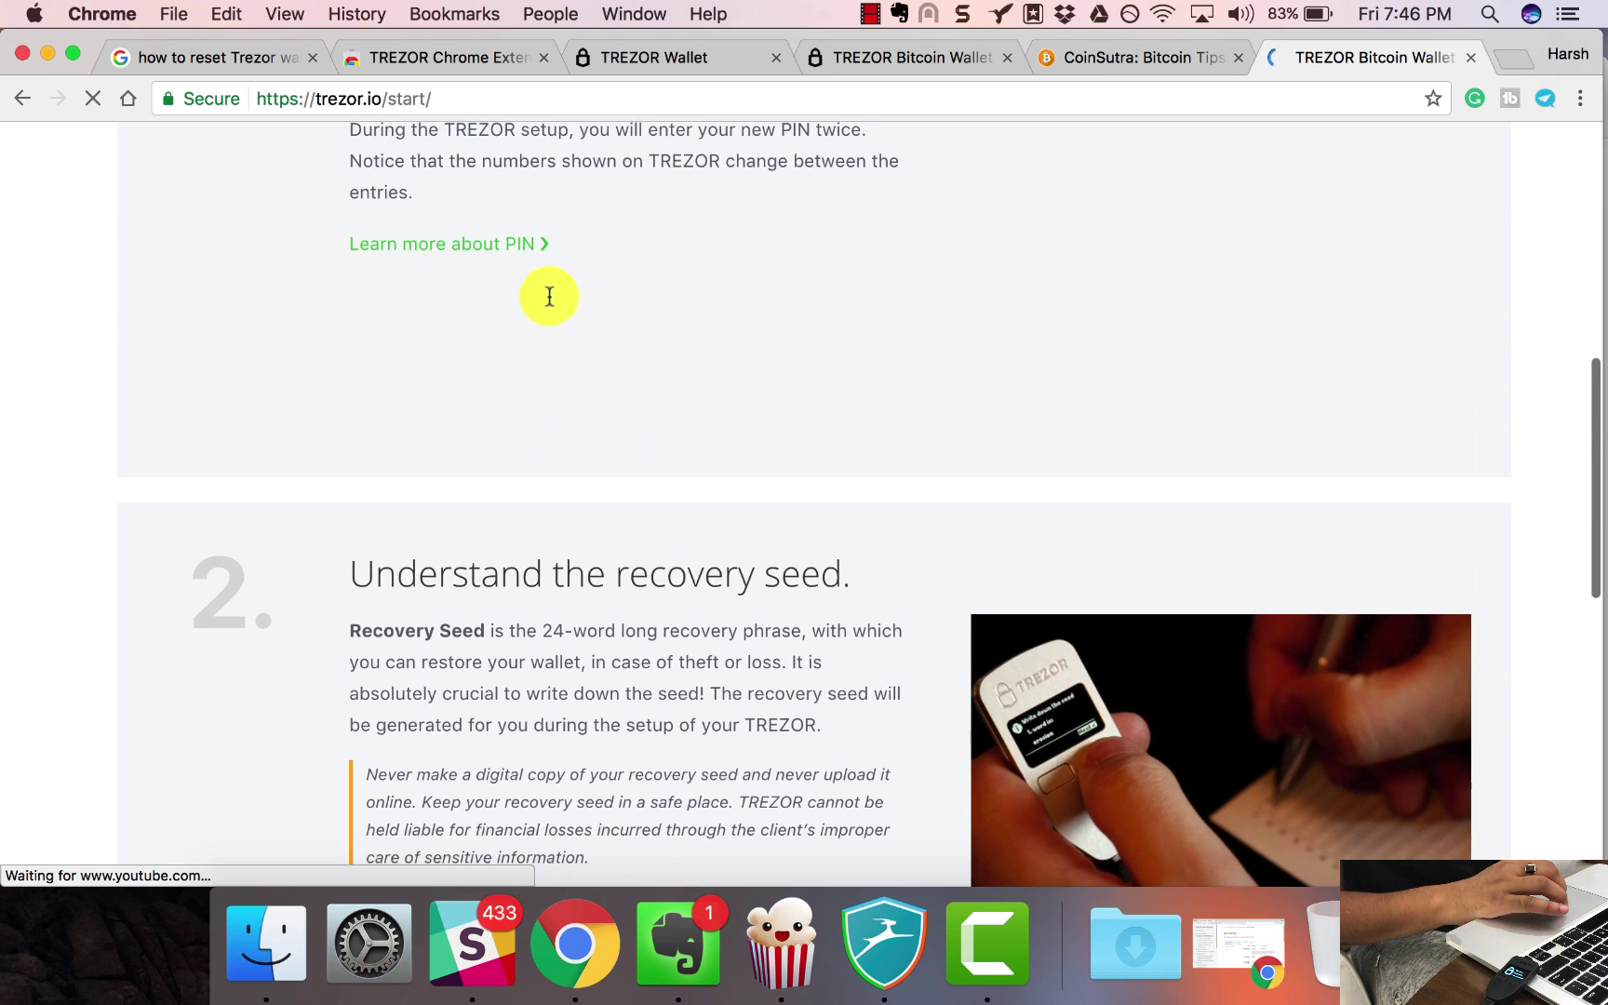
scroll(549, 298, "down", 7)
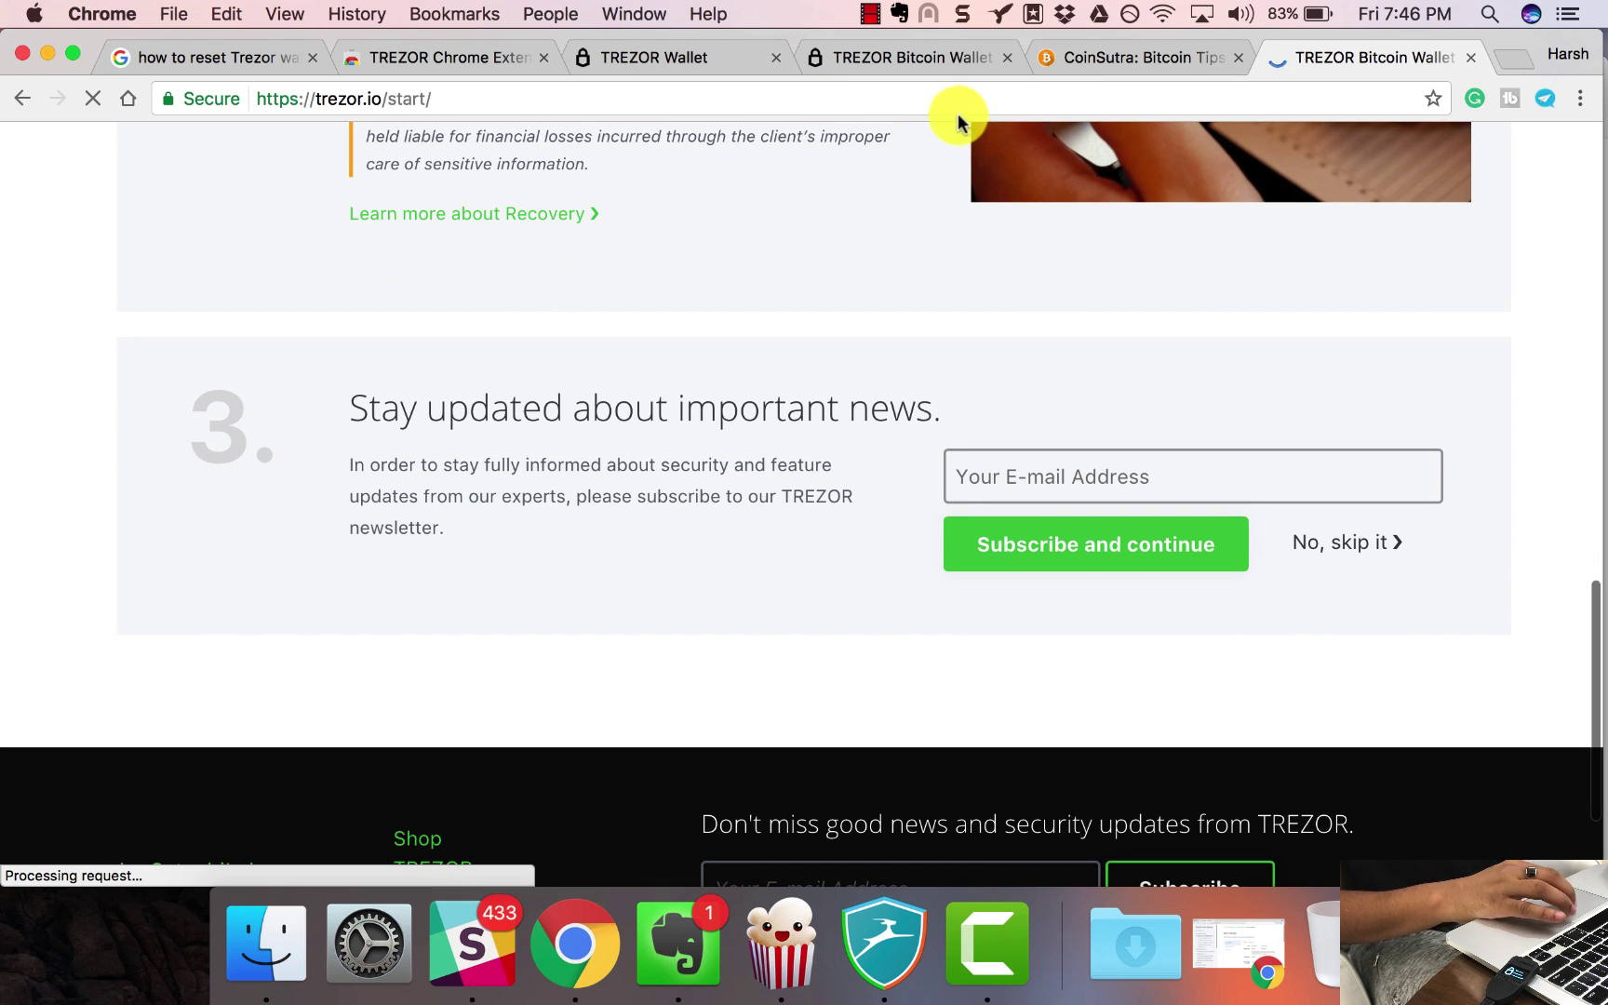
left_click(857, 59)
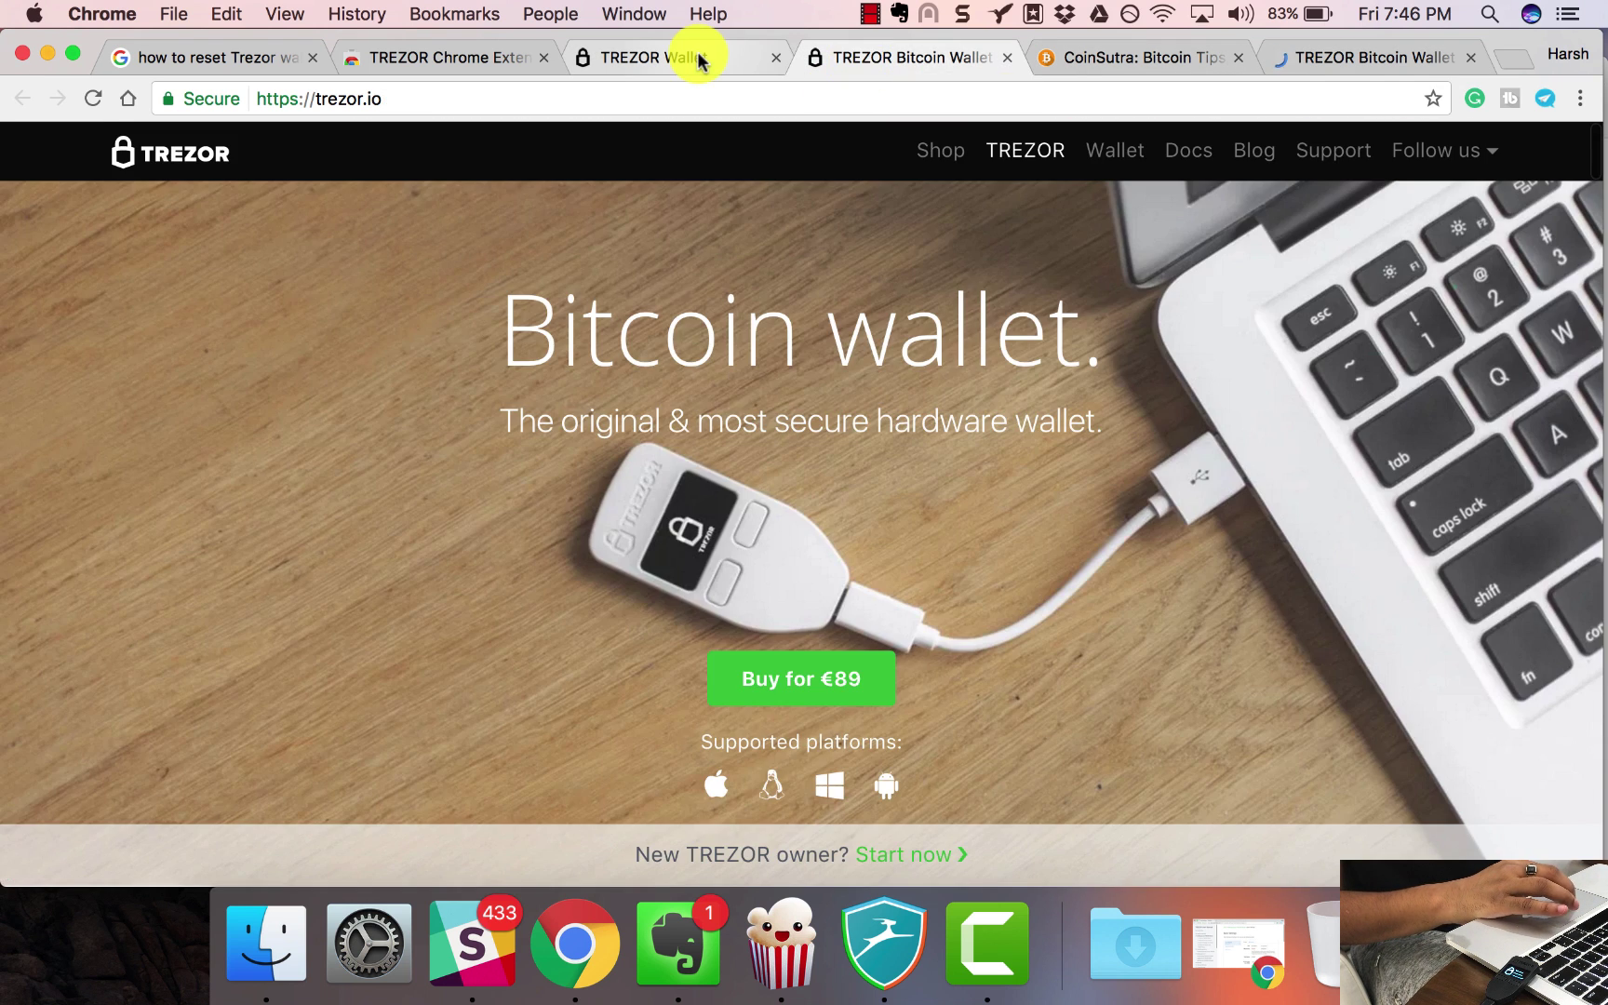
- Back in TREZOR Wallet, approve the firmware installation with 'Yes, install'
left_click(700, 56)
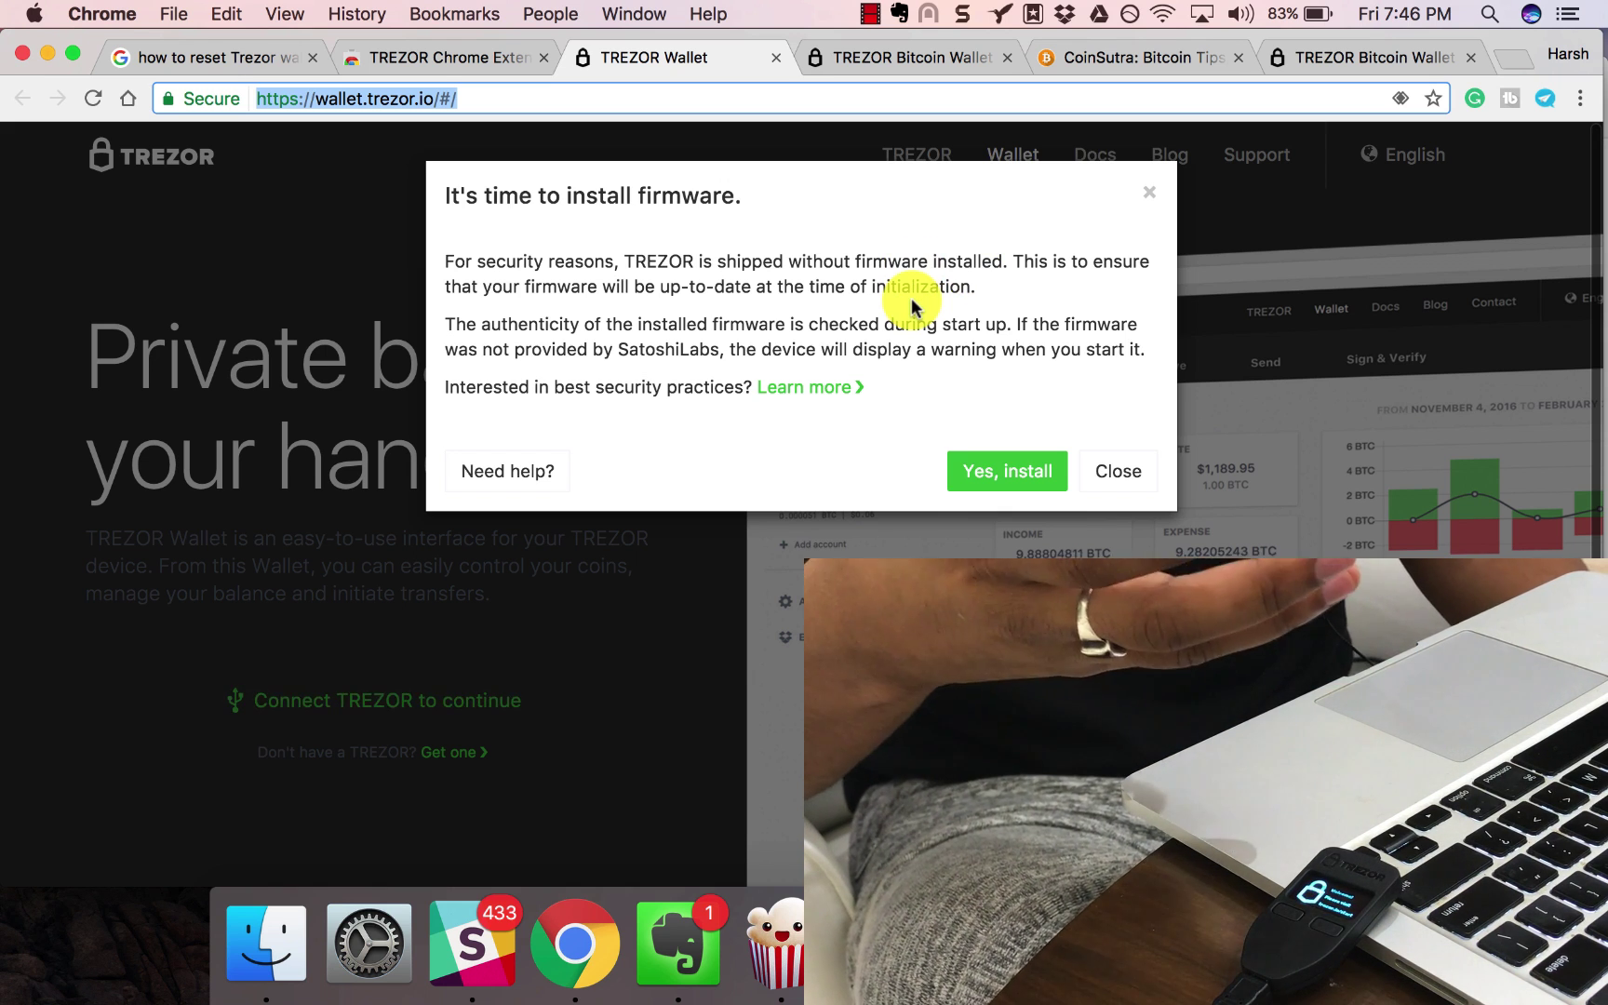
left_click(1010, 471)
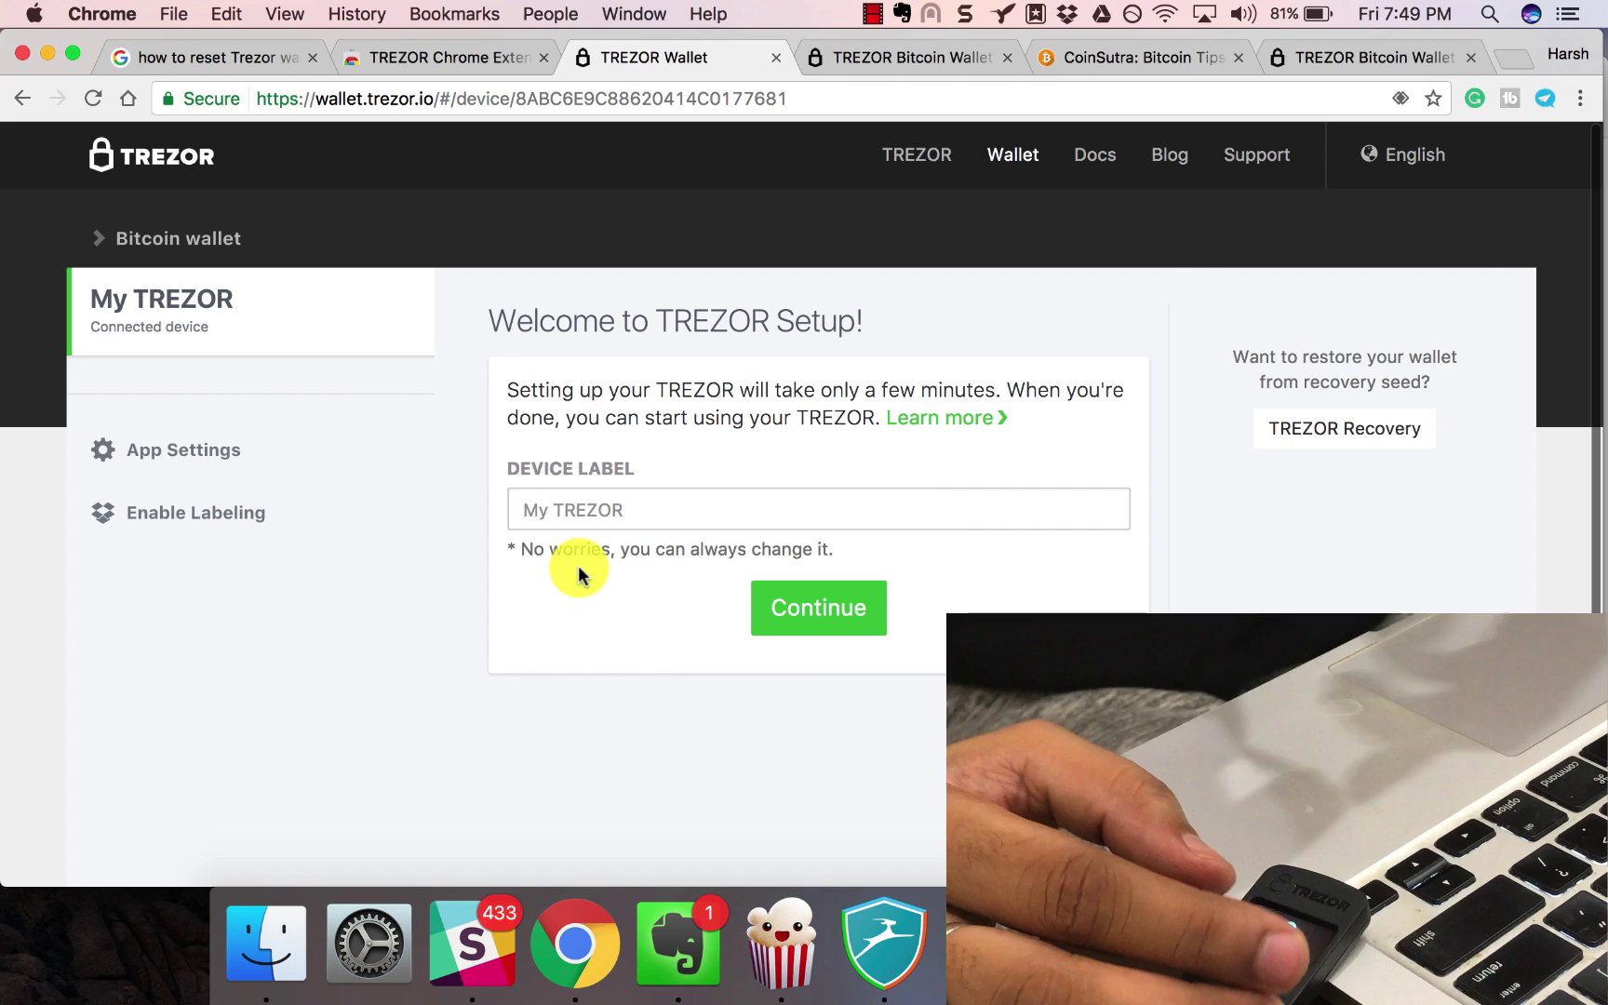
- Enter 'CoinSutra' as the Device Label and continue
left_click(642, 512)
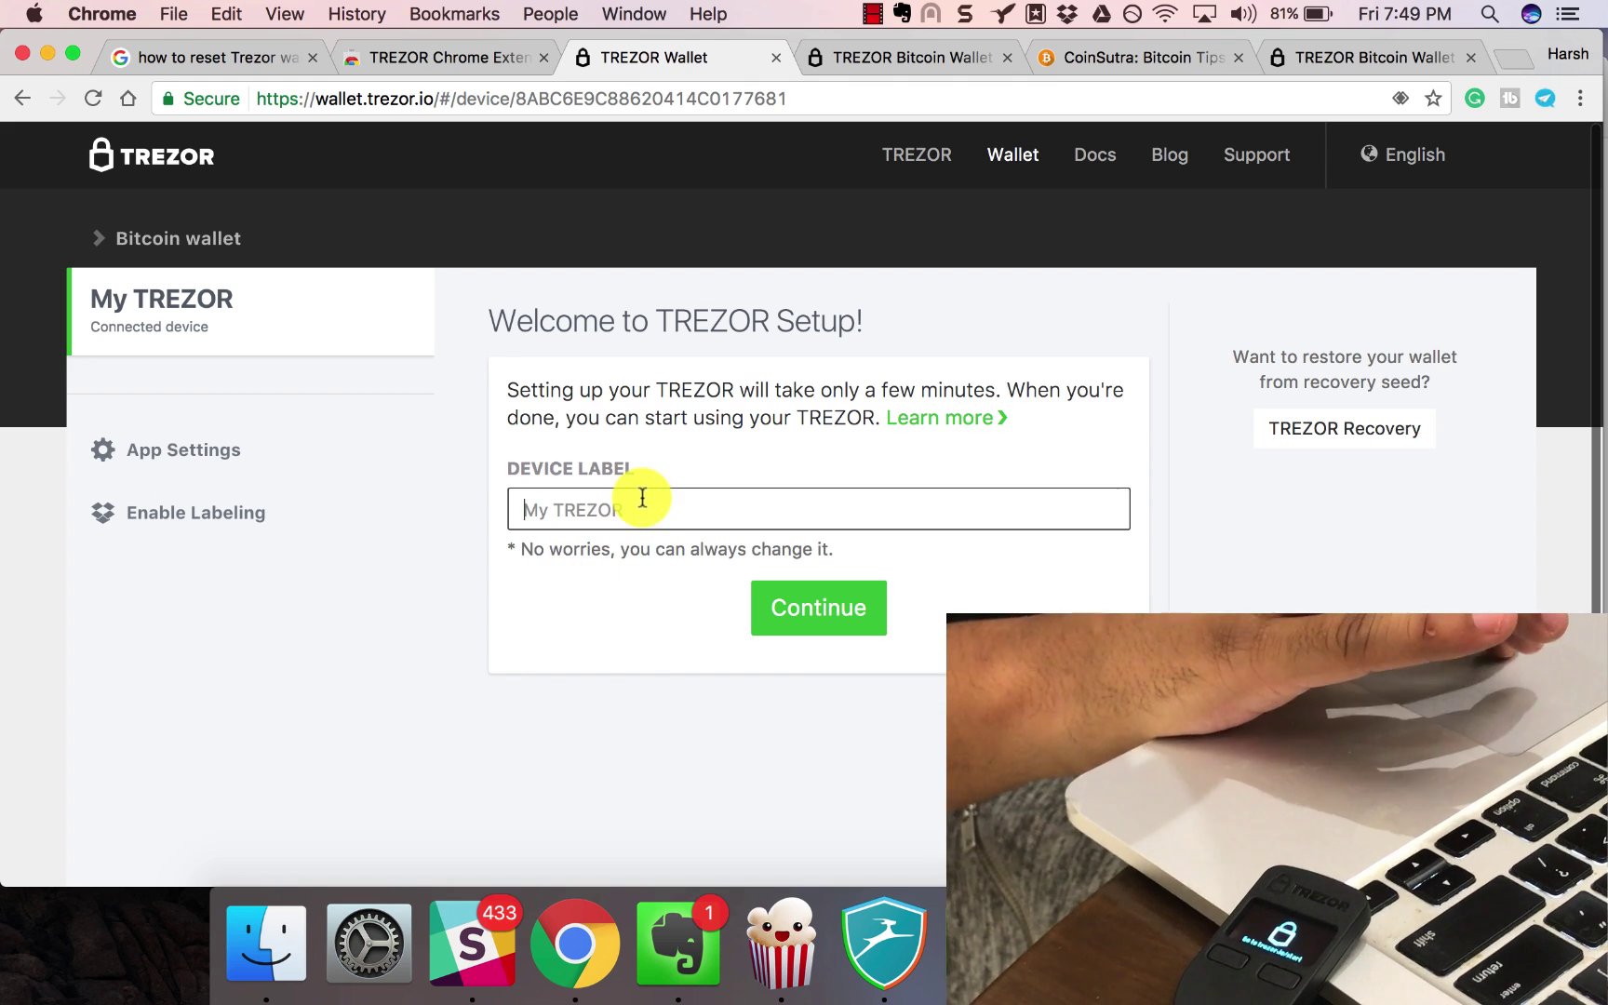
type("CoinSutra")
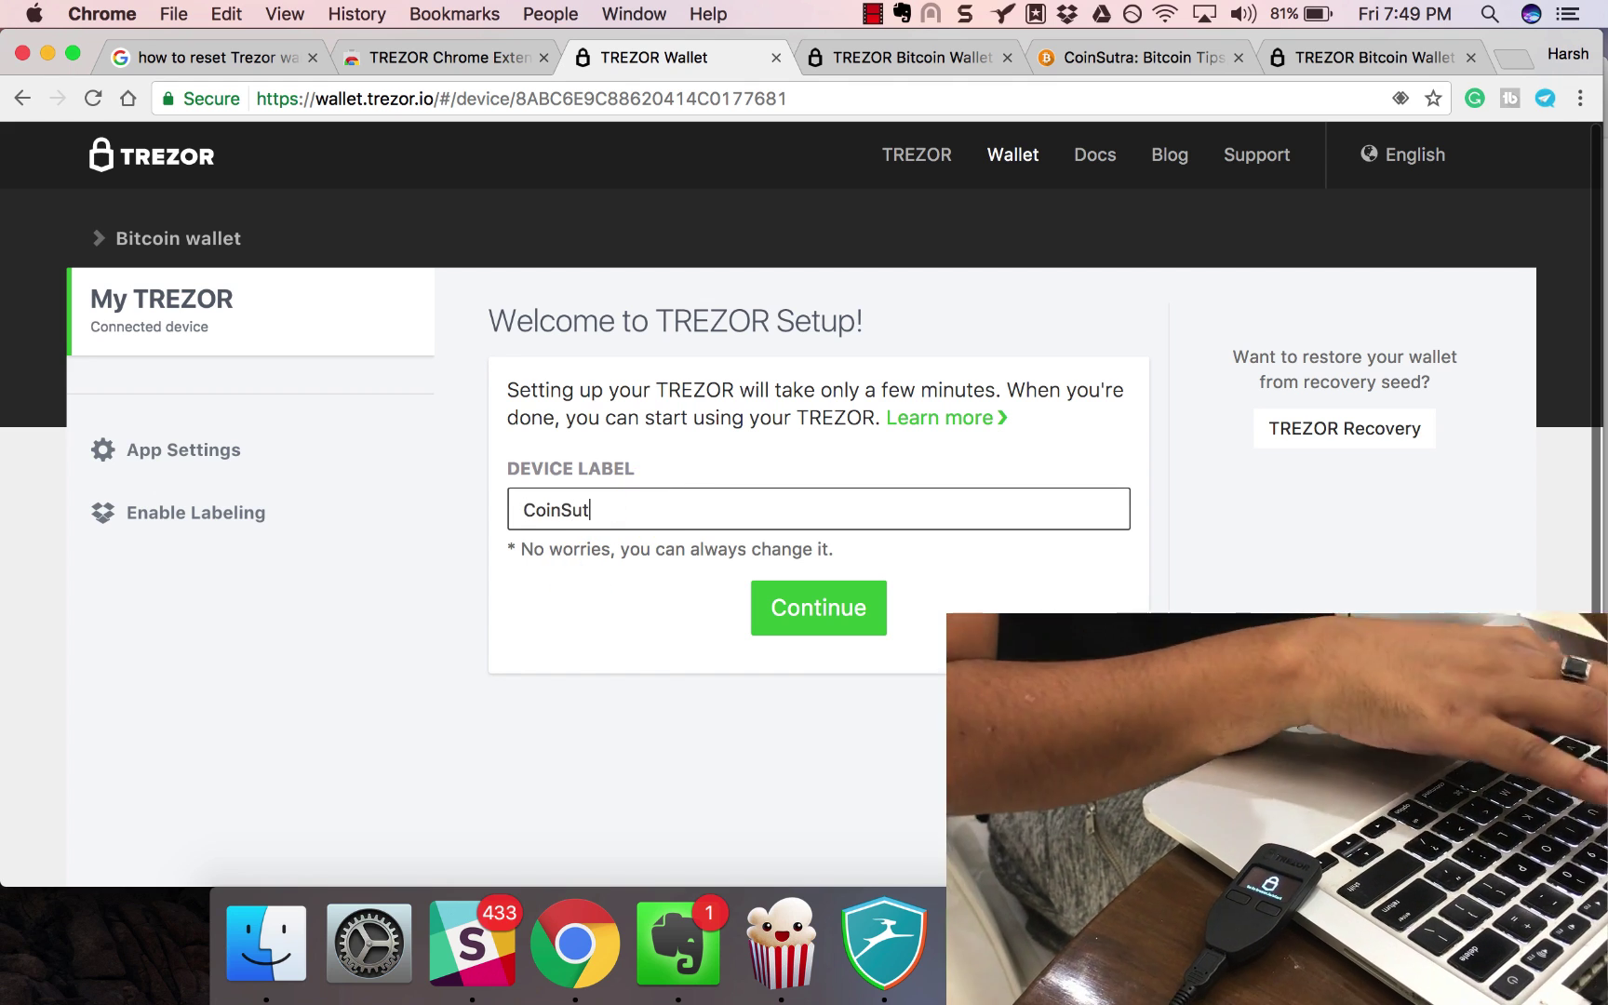
left_click(822, 611)
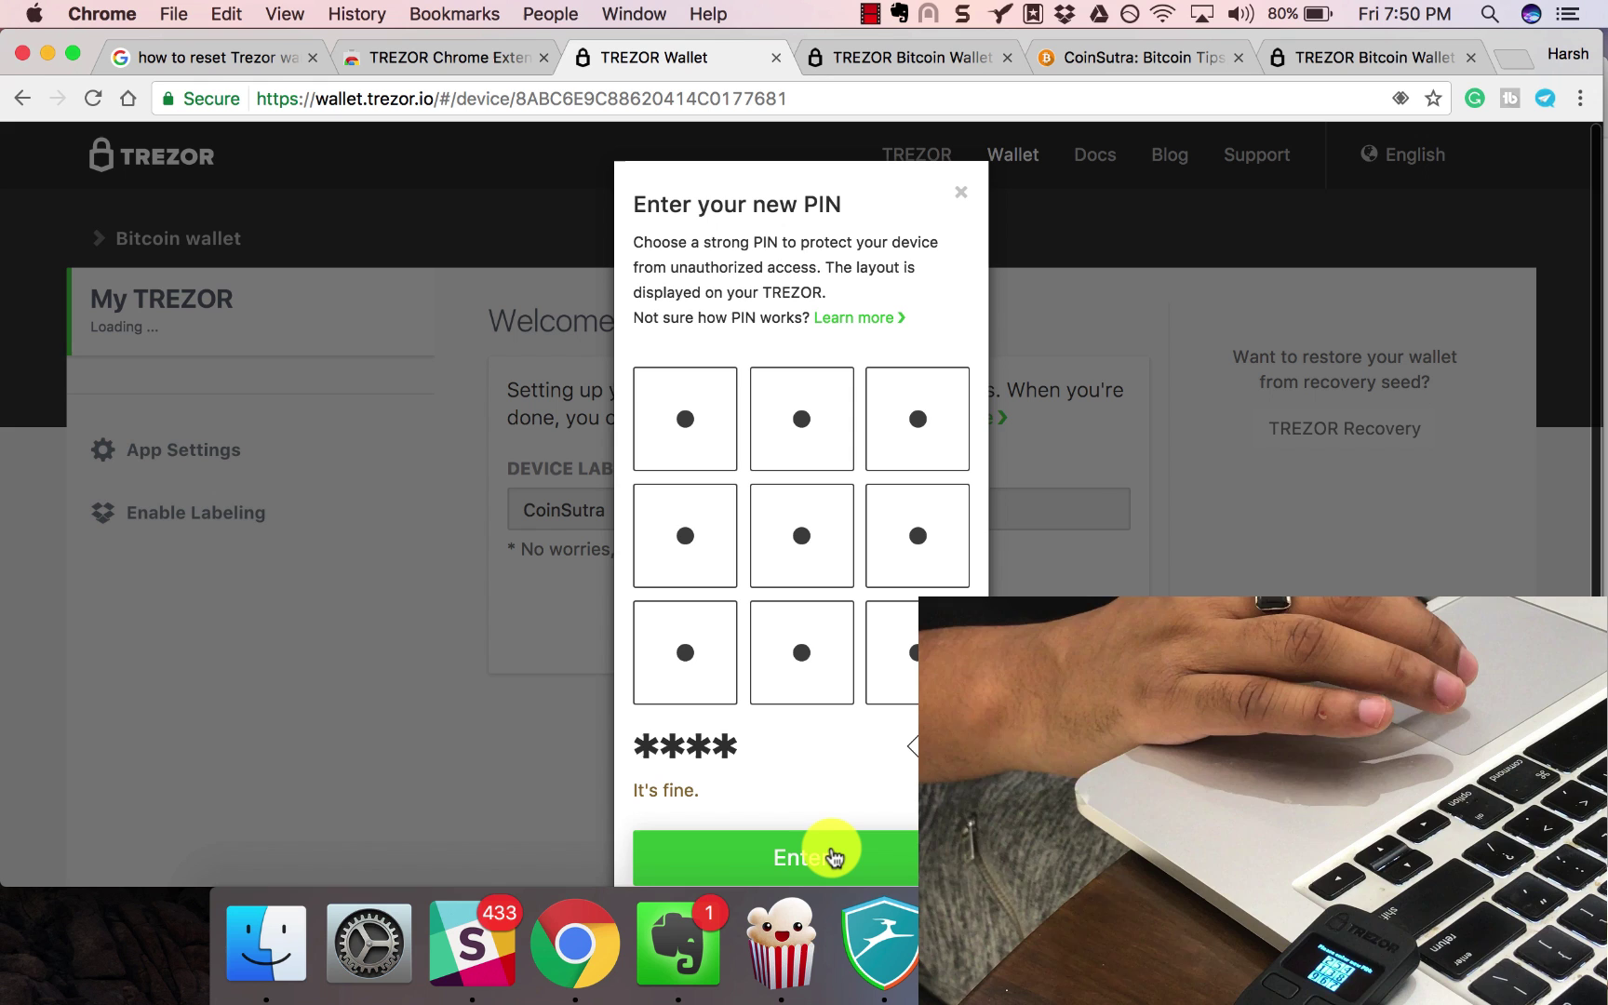
- Submit the new PIN, then re-enter it on the reshuffled keypad and confirm
left_click(829, 855)
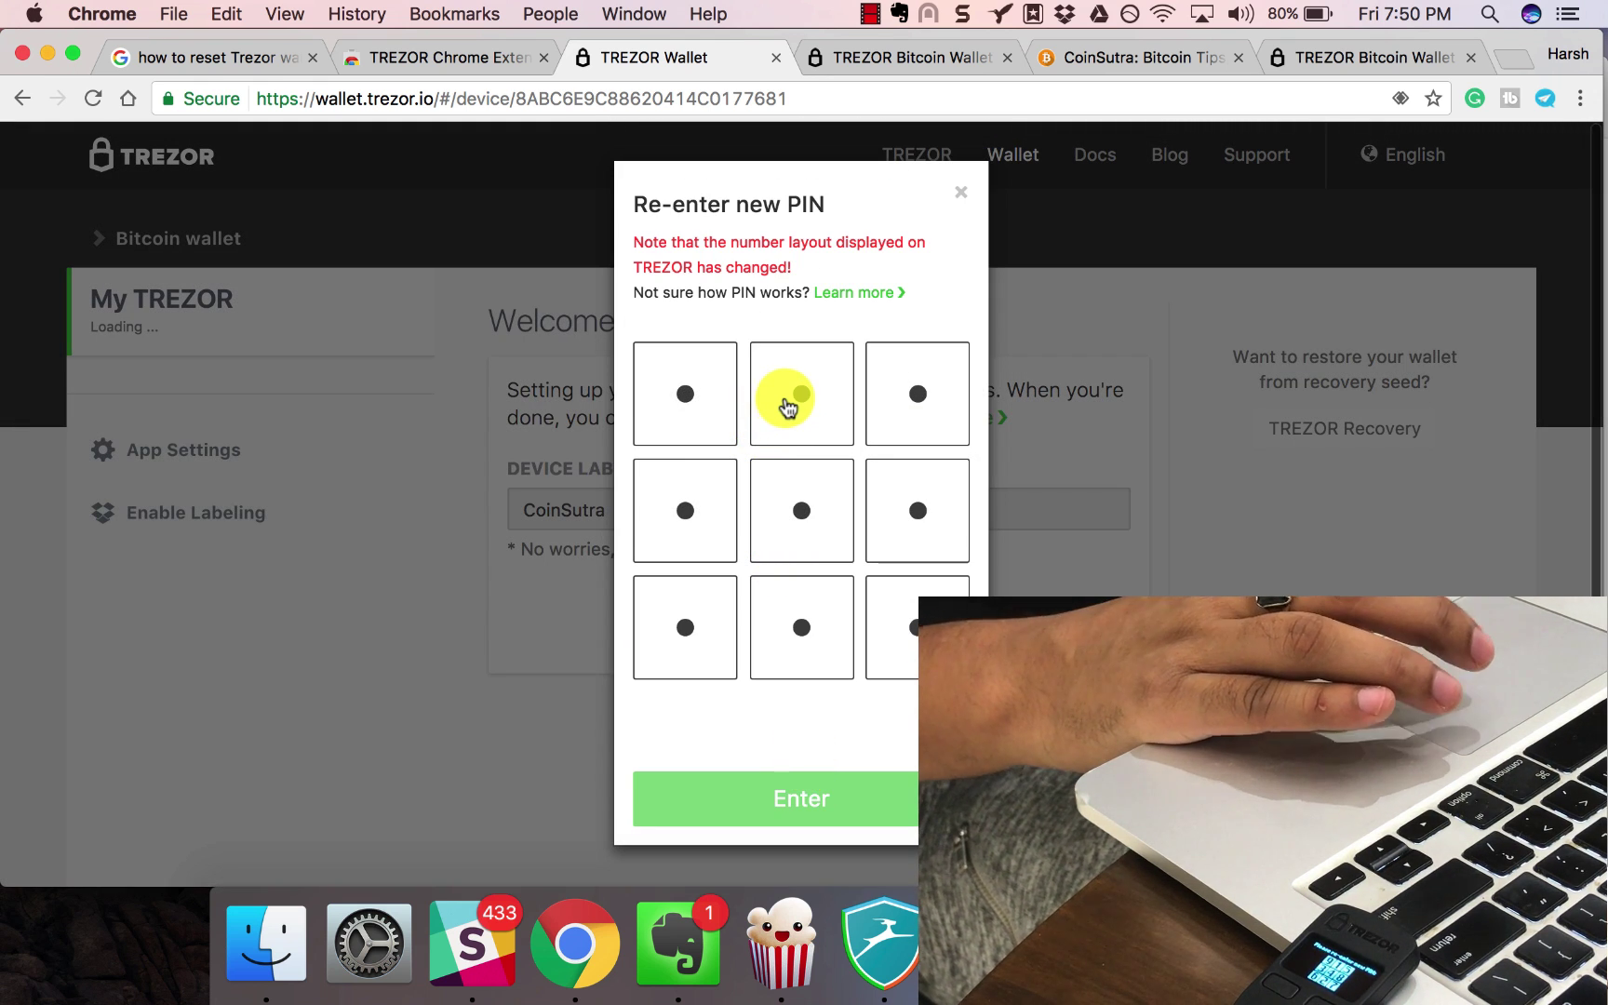
left_click(787, 406)
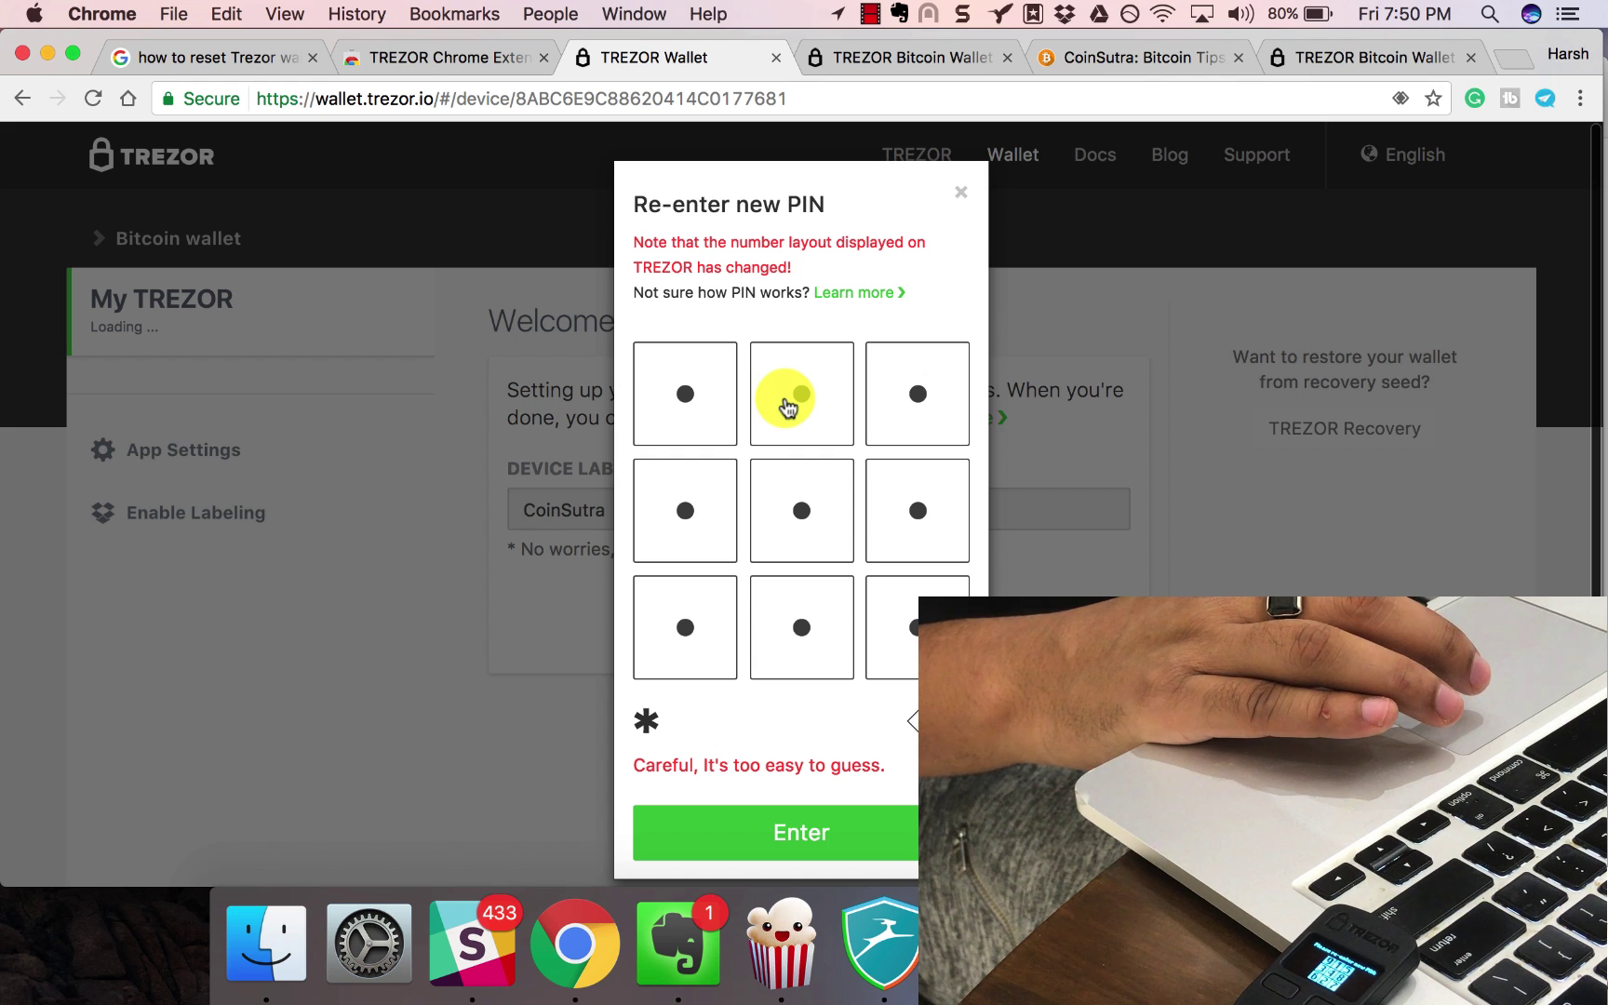
left_click(772, 617)
left_click(771, 617)
left_click(771, 617)
left_click(772, 833)
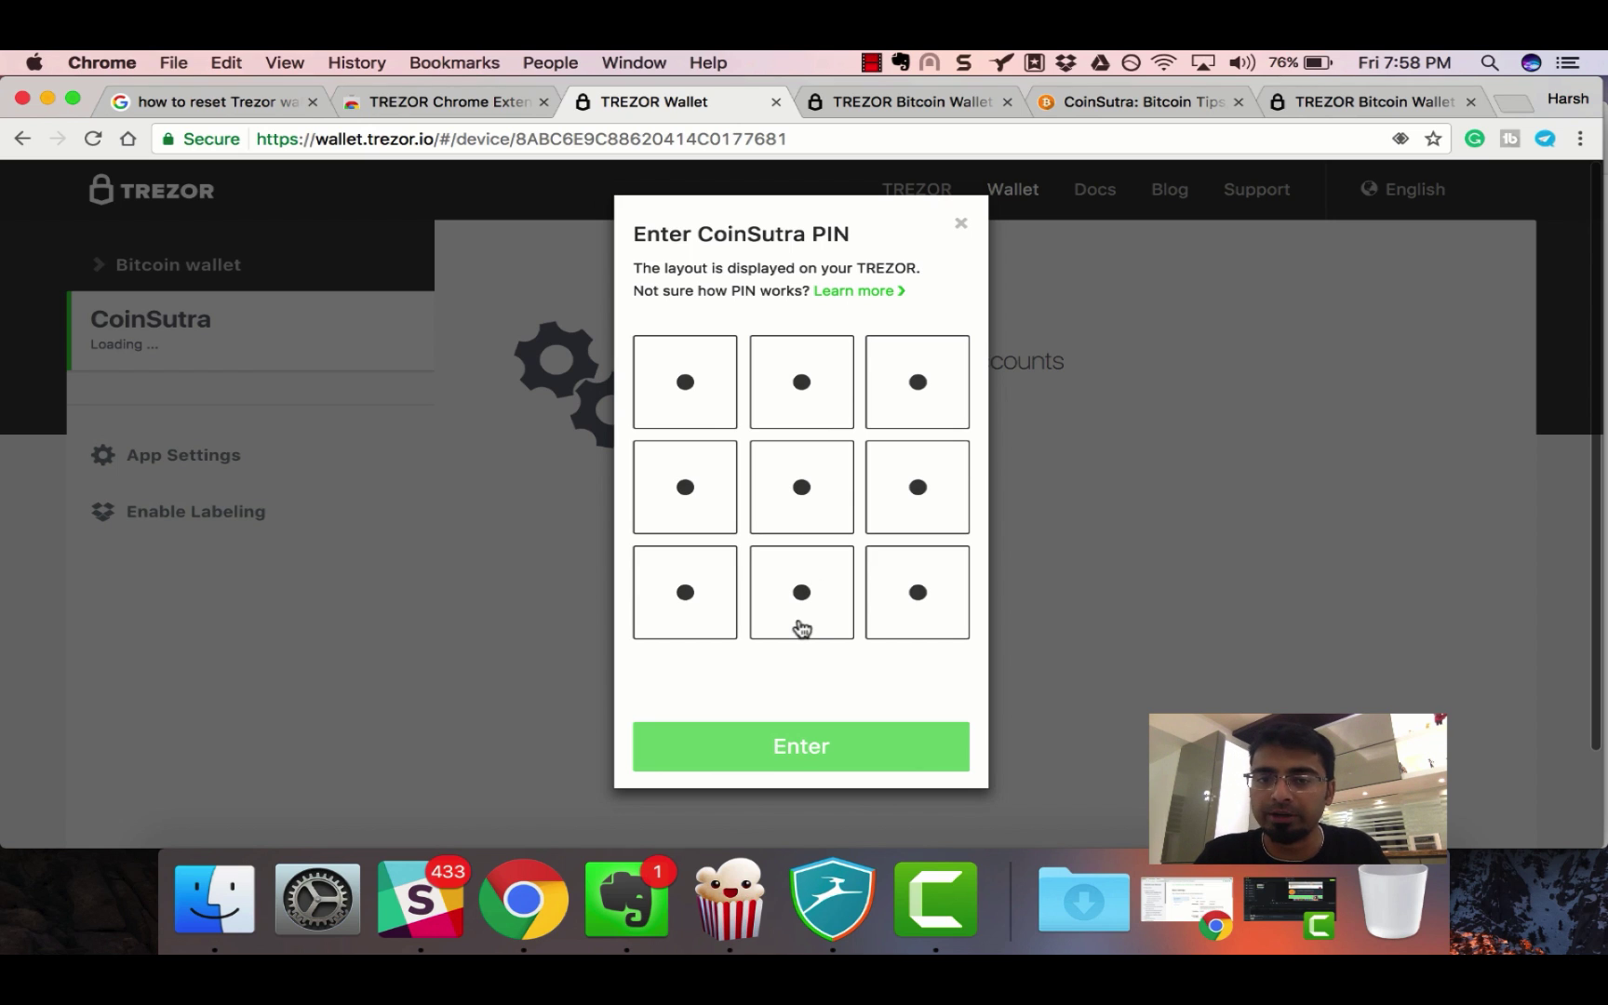
- Enter the CoinSutra PIN on the keypad and unlock the wallet
left_click(793, 620)
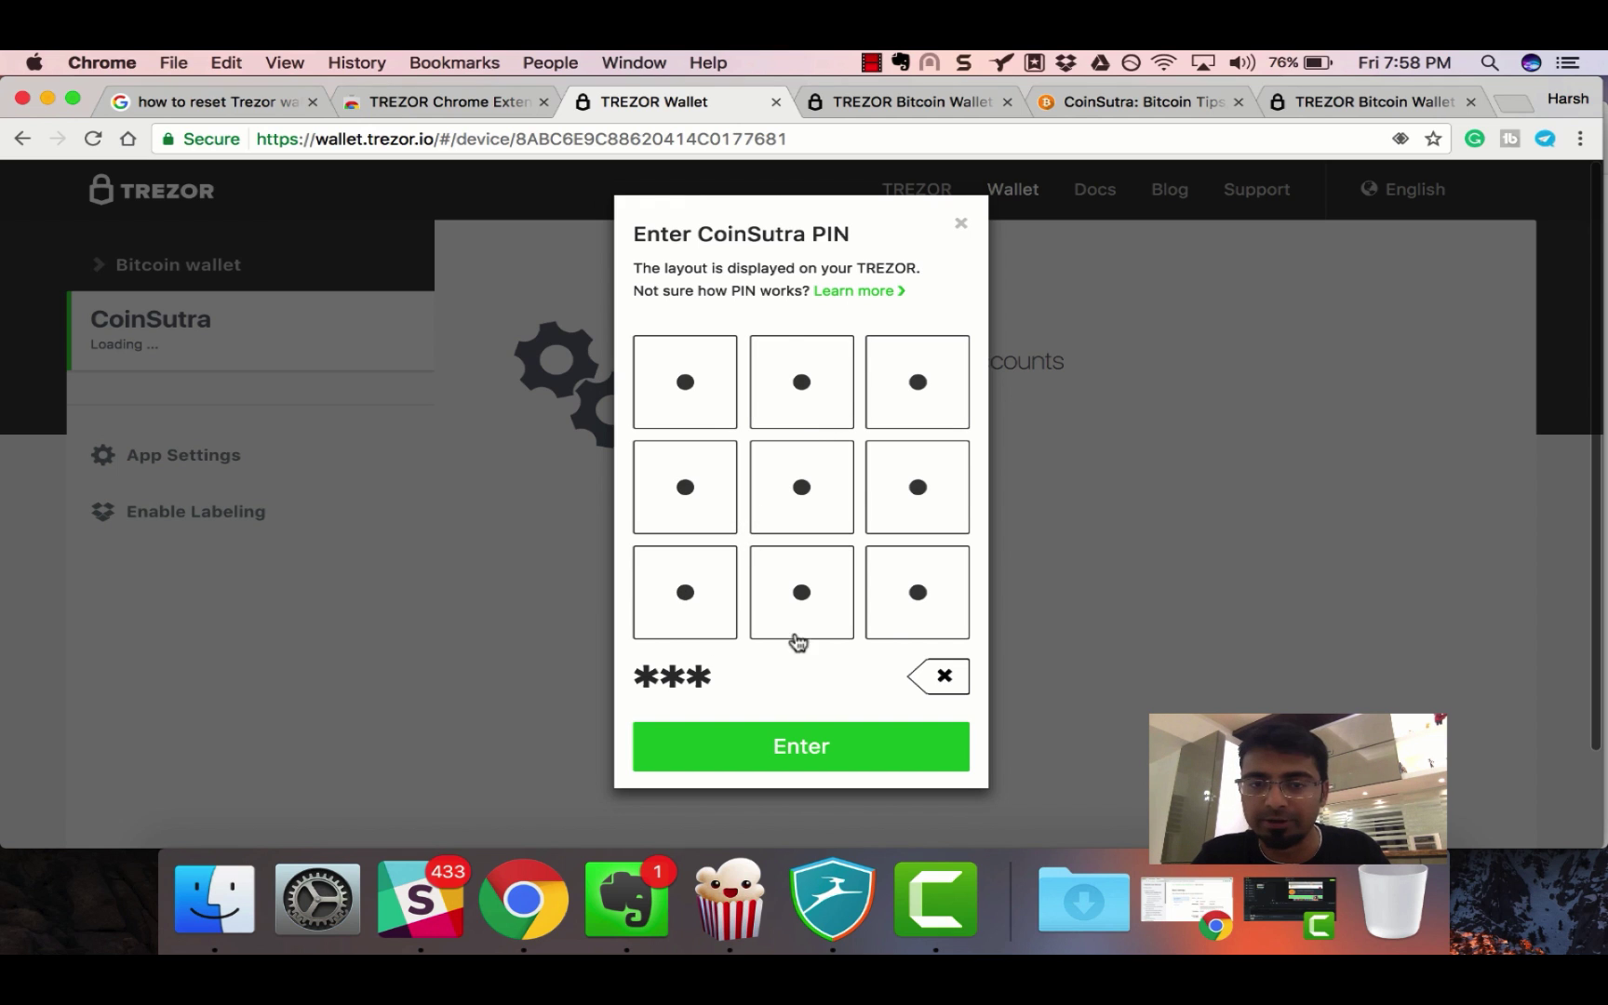
left_click(954, 614)
left_click(795, 760)
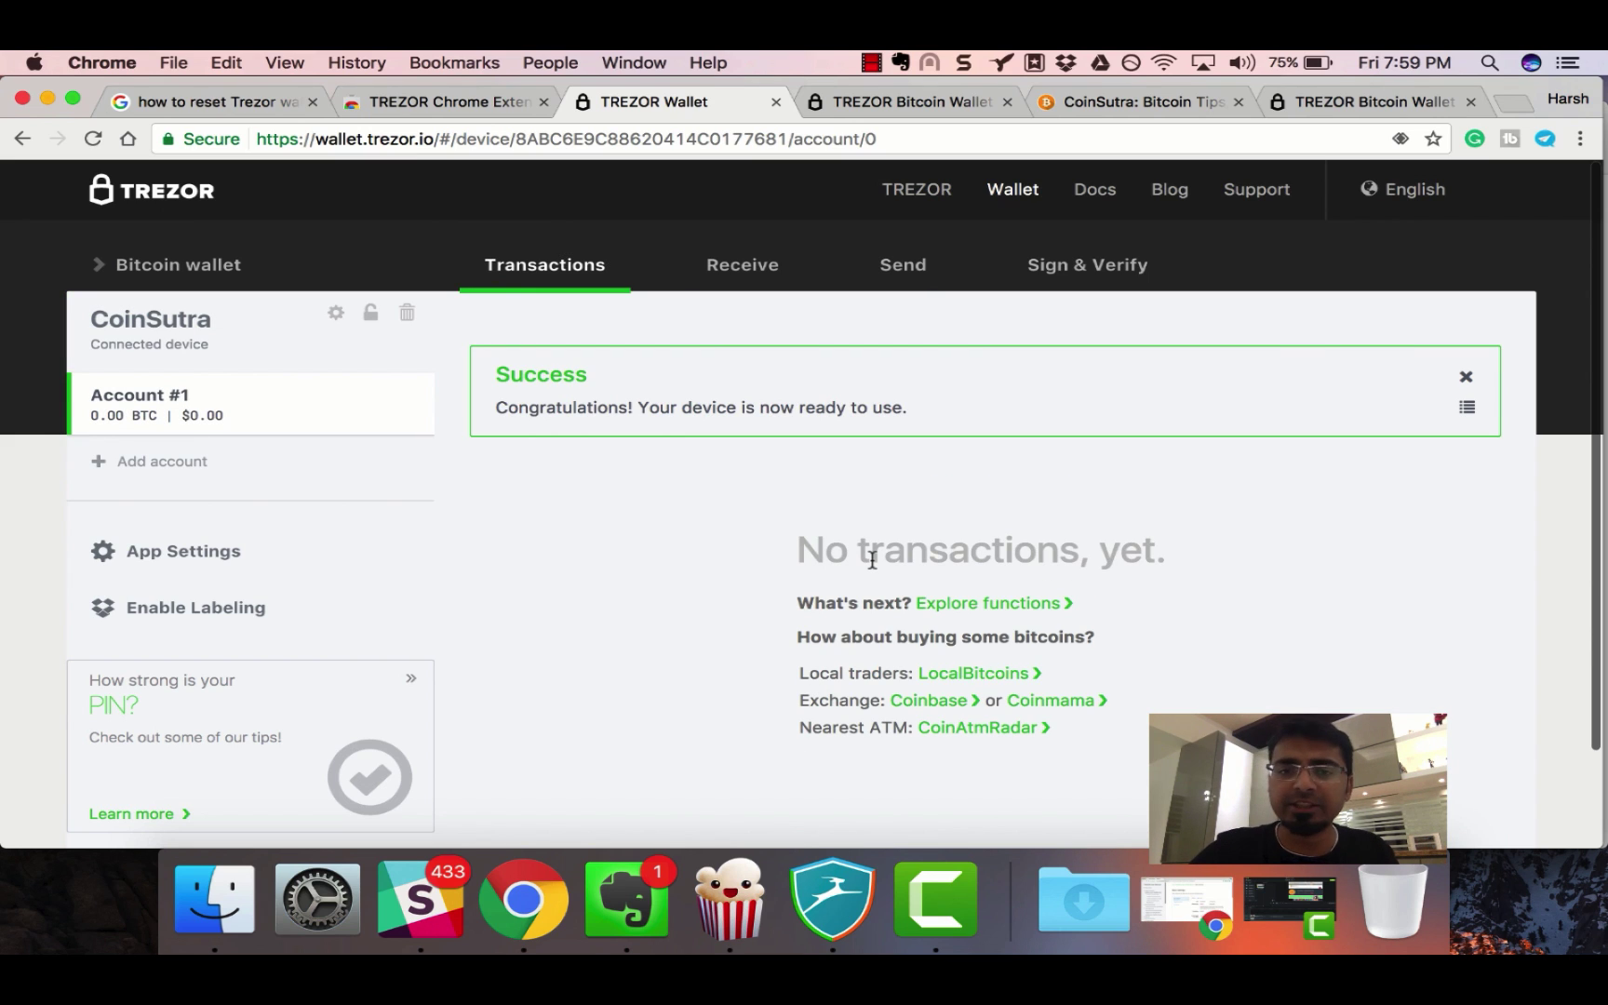
- Open App Settings from the sidebar
scroll(872, 560, "down", 3)
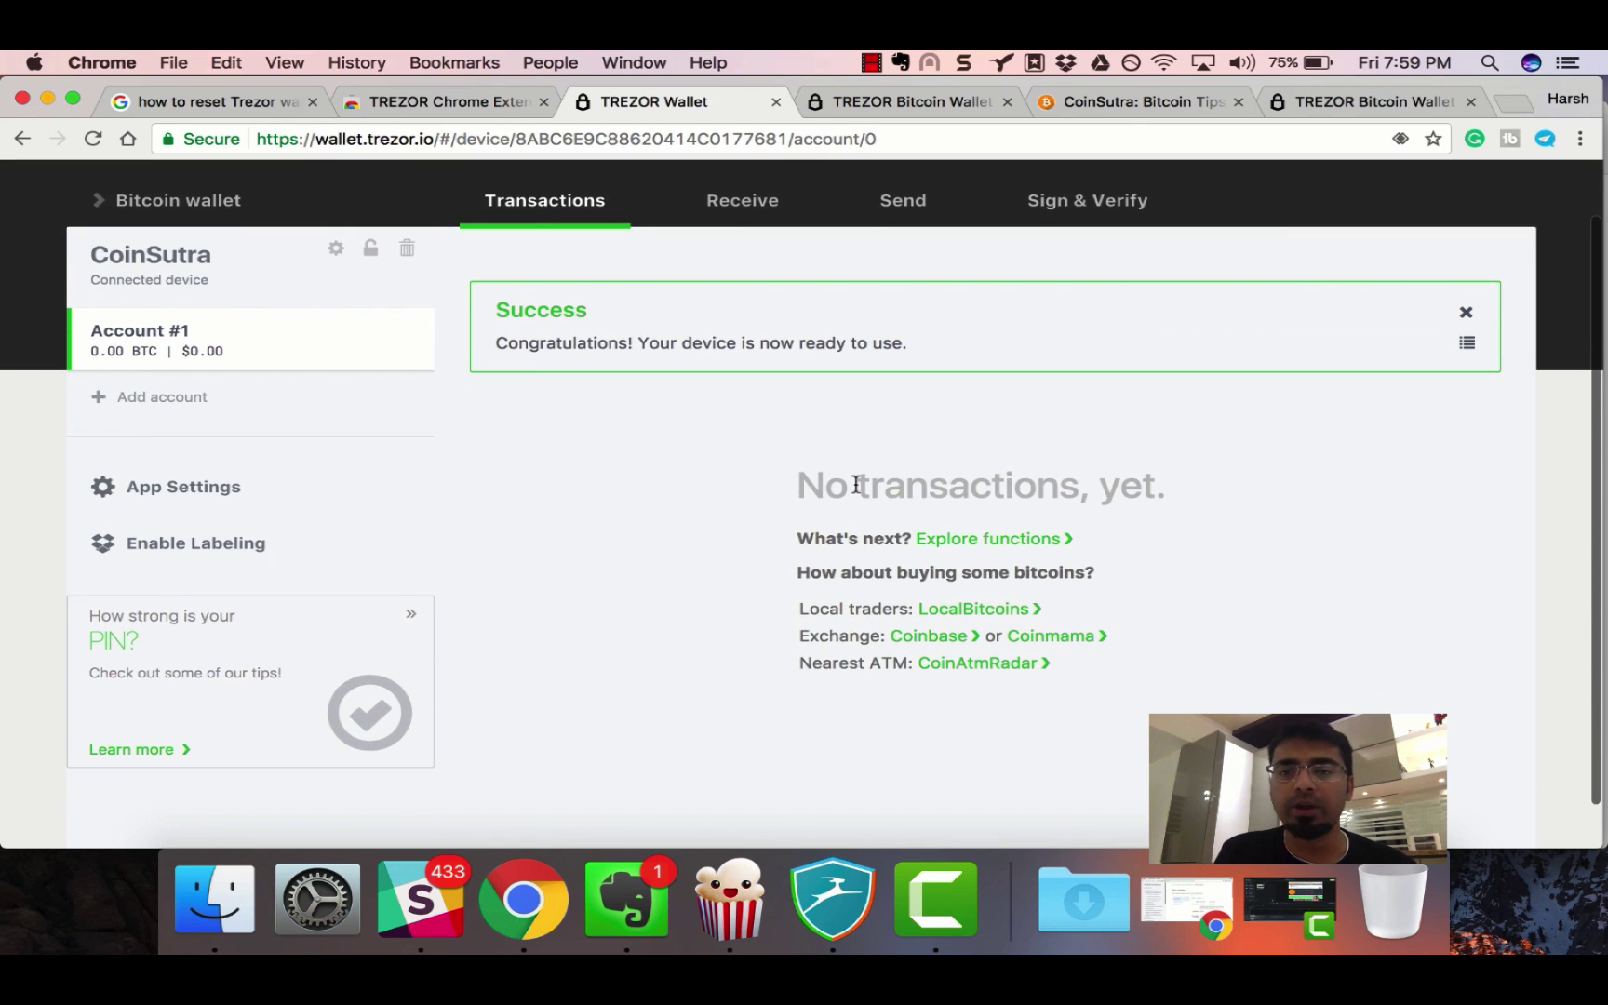
scroll(688, 442, "up", 2)
scroll(372, 428, "down", 2)
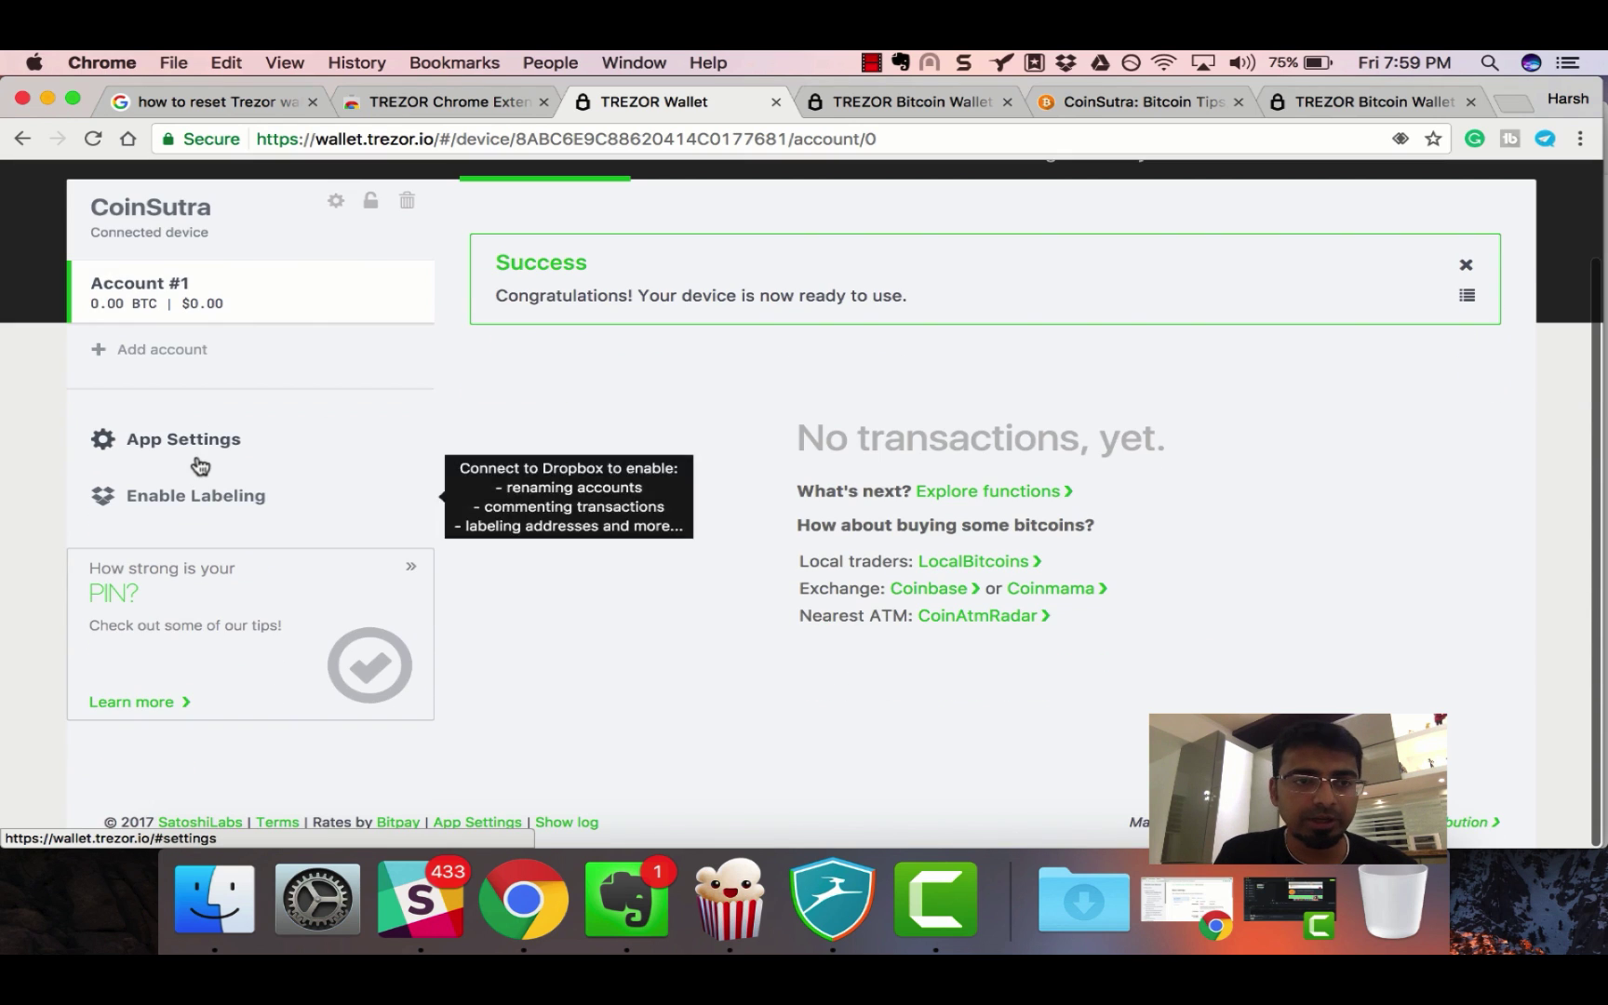
left_click(198, 450)
left_click(197, 454)
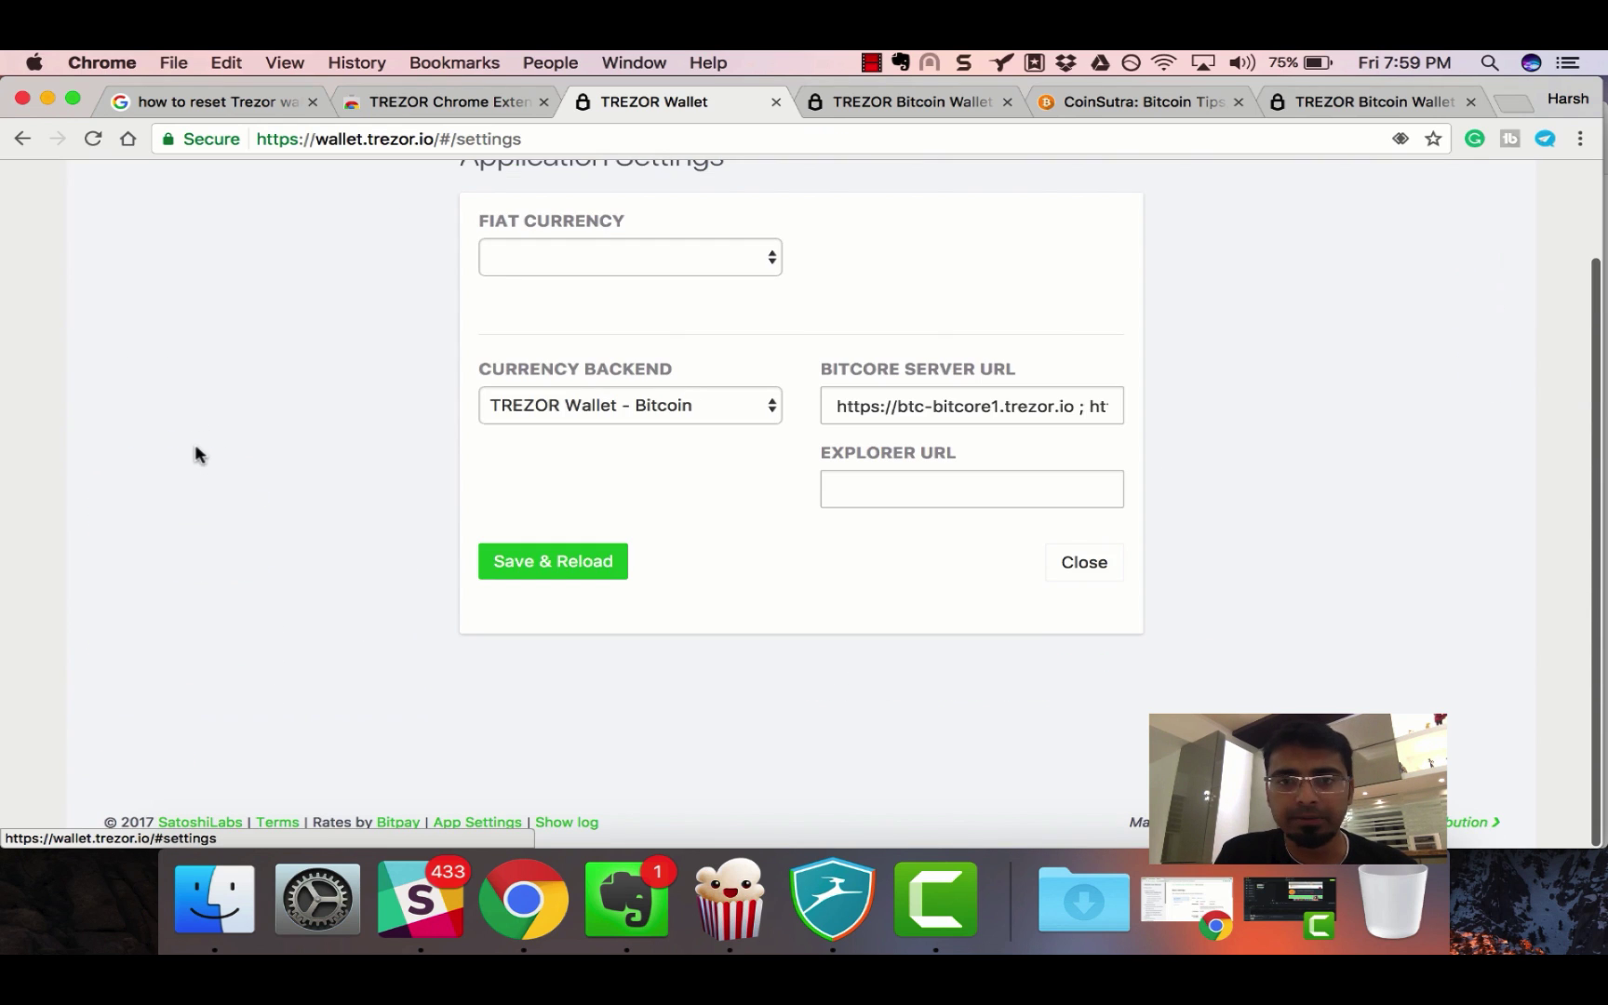
- Review the currency backend and fiat currency lists, keeping TREZOR Wallet - Bitcoin and USD
scroll(649, 381, "up", 1)
left_click(605, 435)
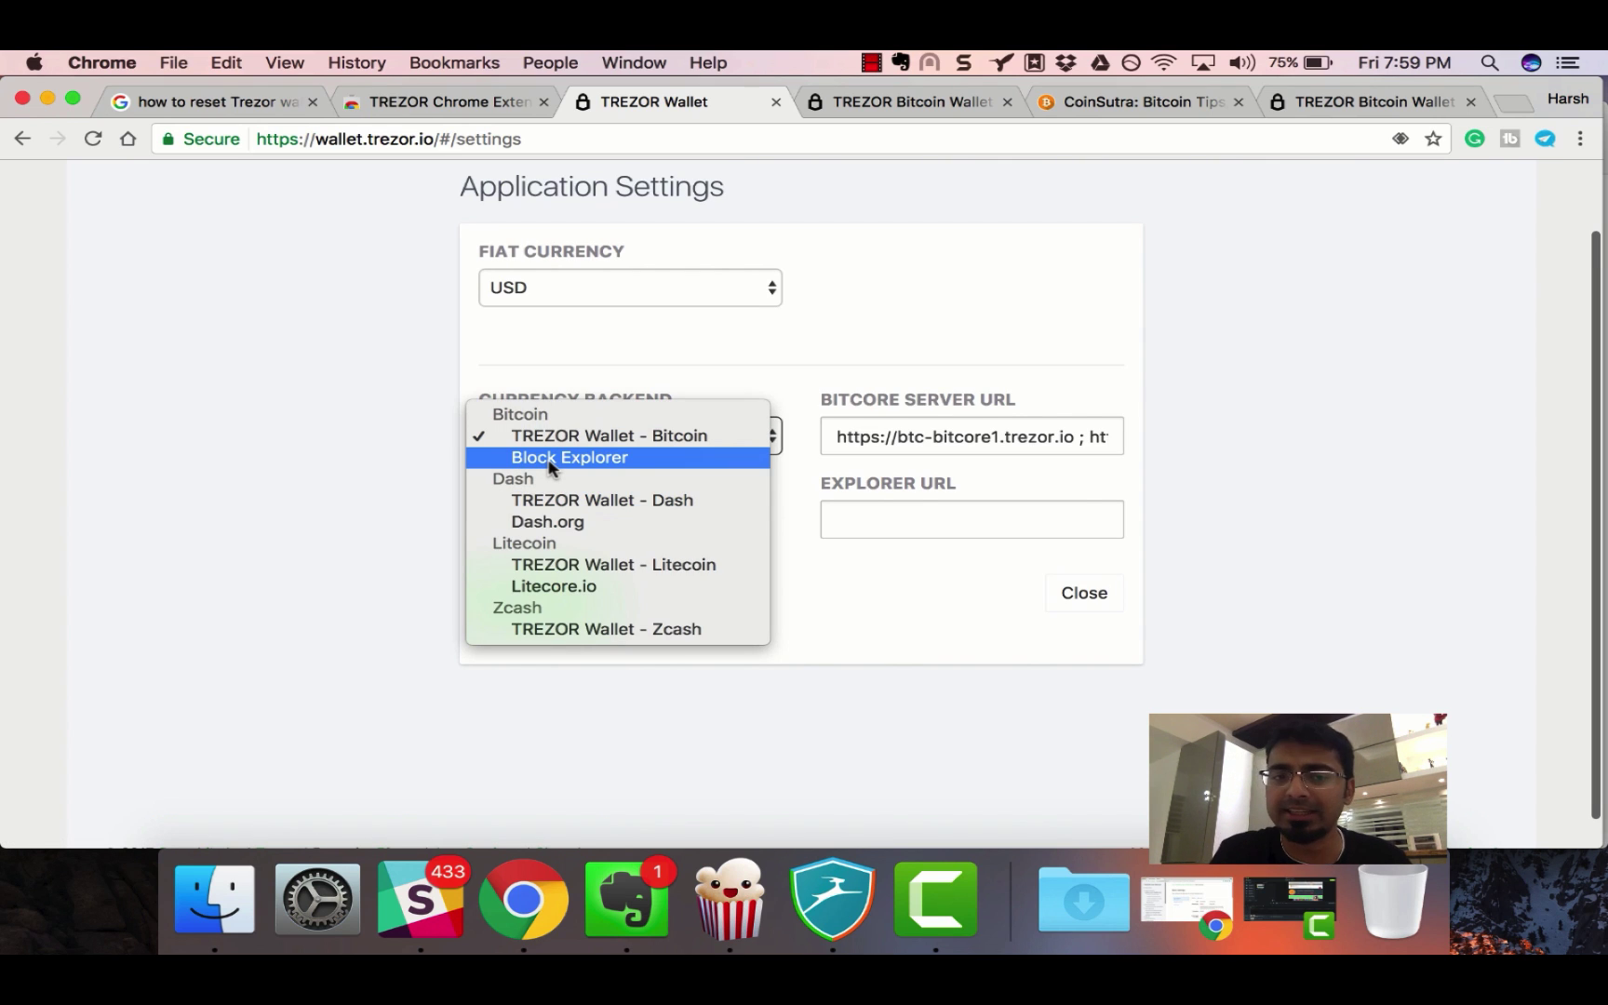
left_click(377, 383)
left_click(595, 290)
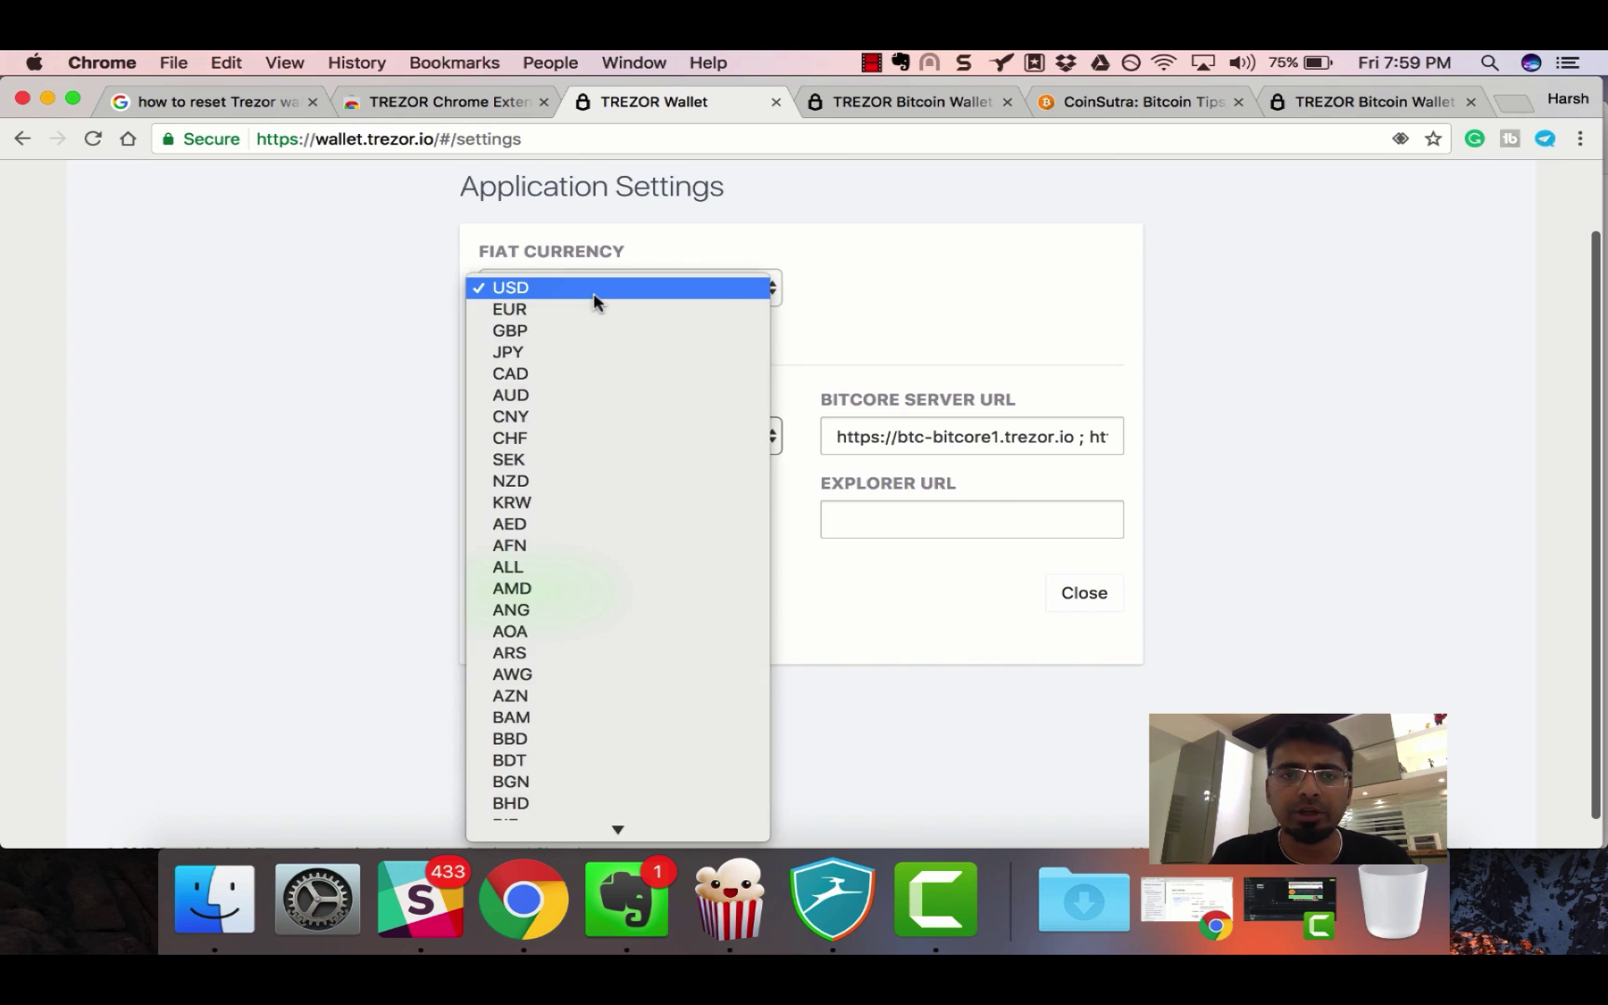
scroll(626, 422, "down", 10)
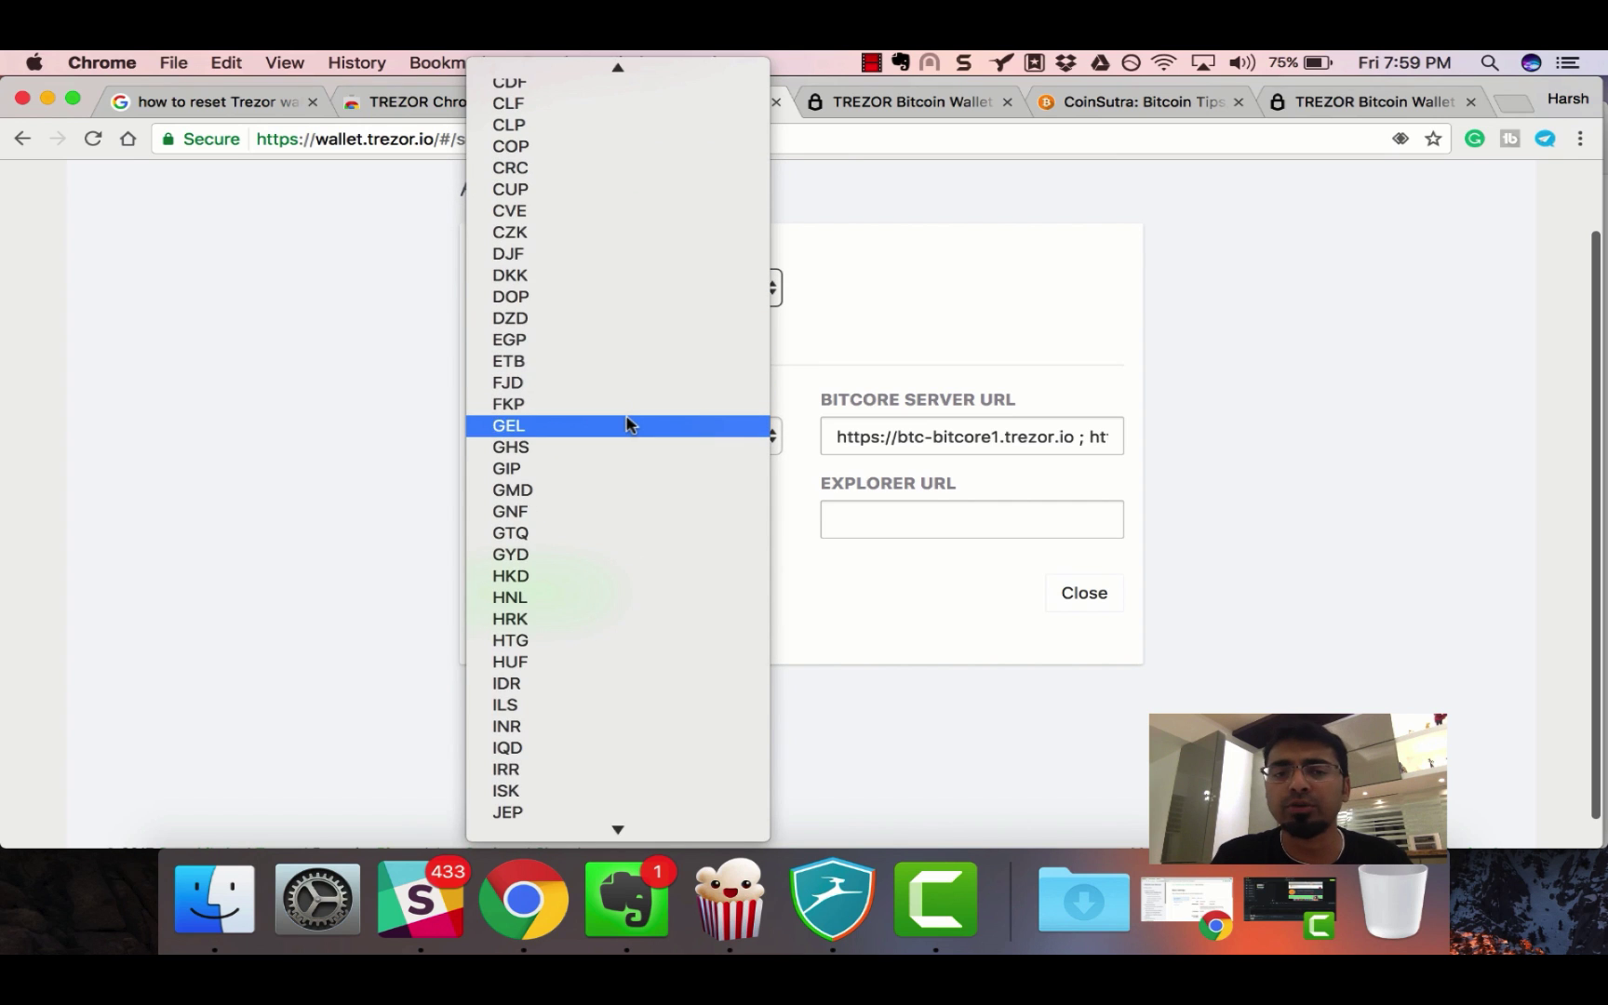
left_click(938, 594)
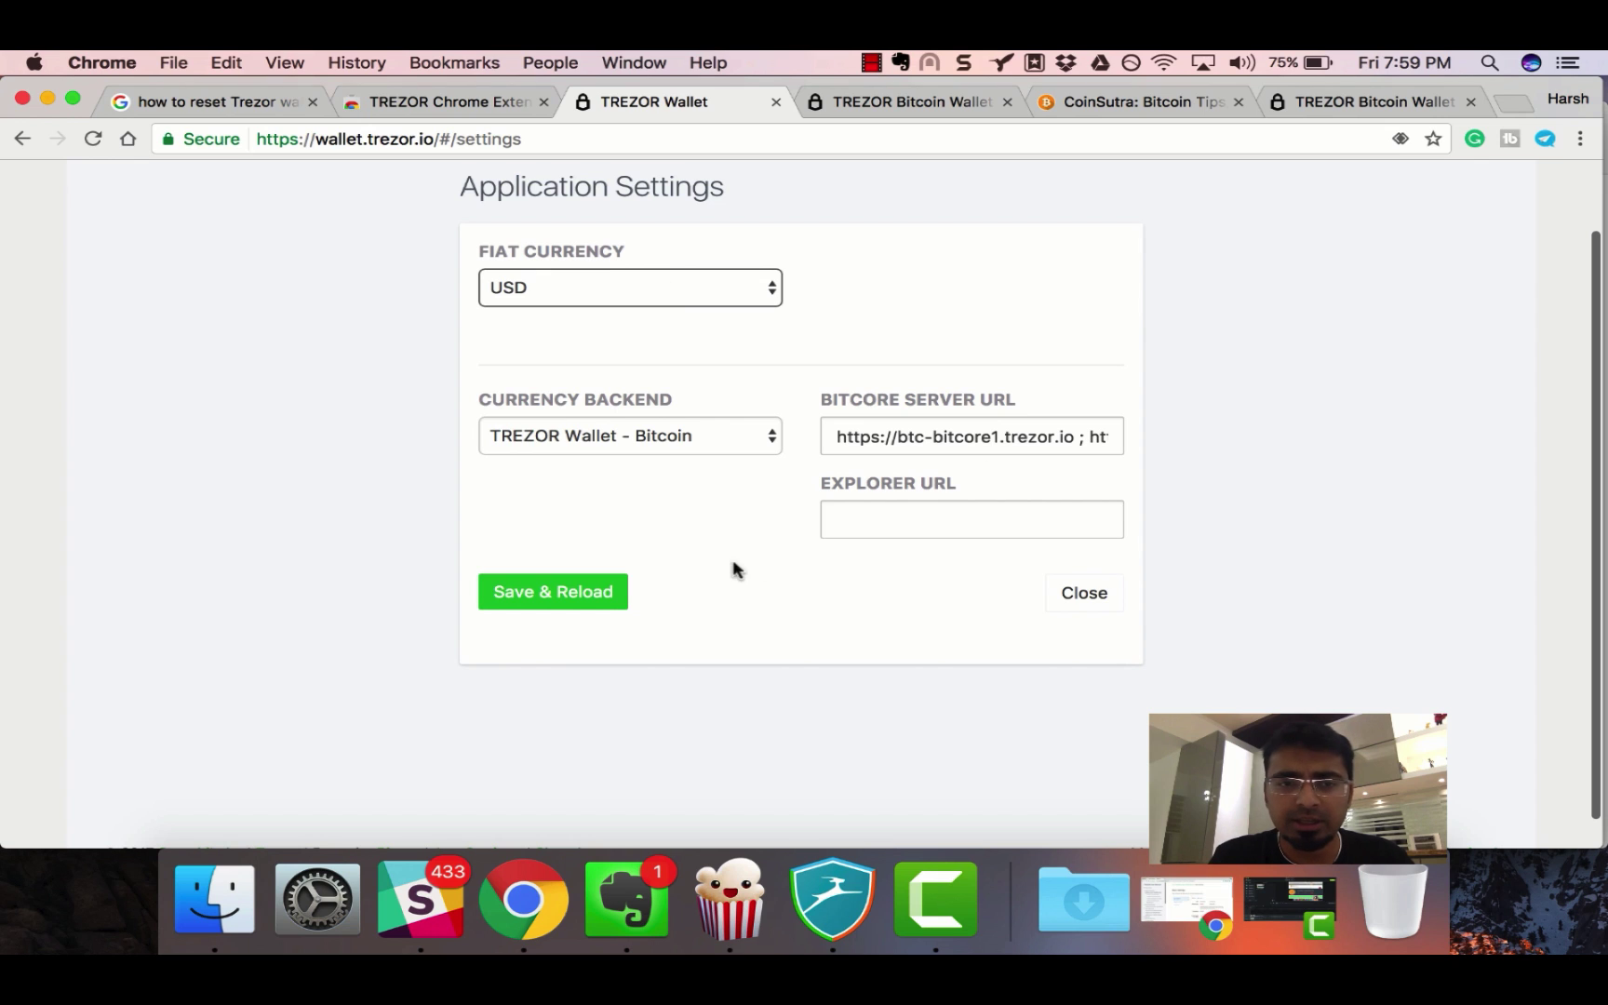
- Close Application Settings back to Account #1 and switch to the CoinSutra: Bitcoin Tips tab
left_click(1062, 603)
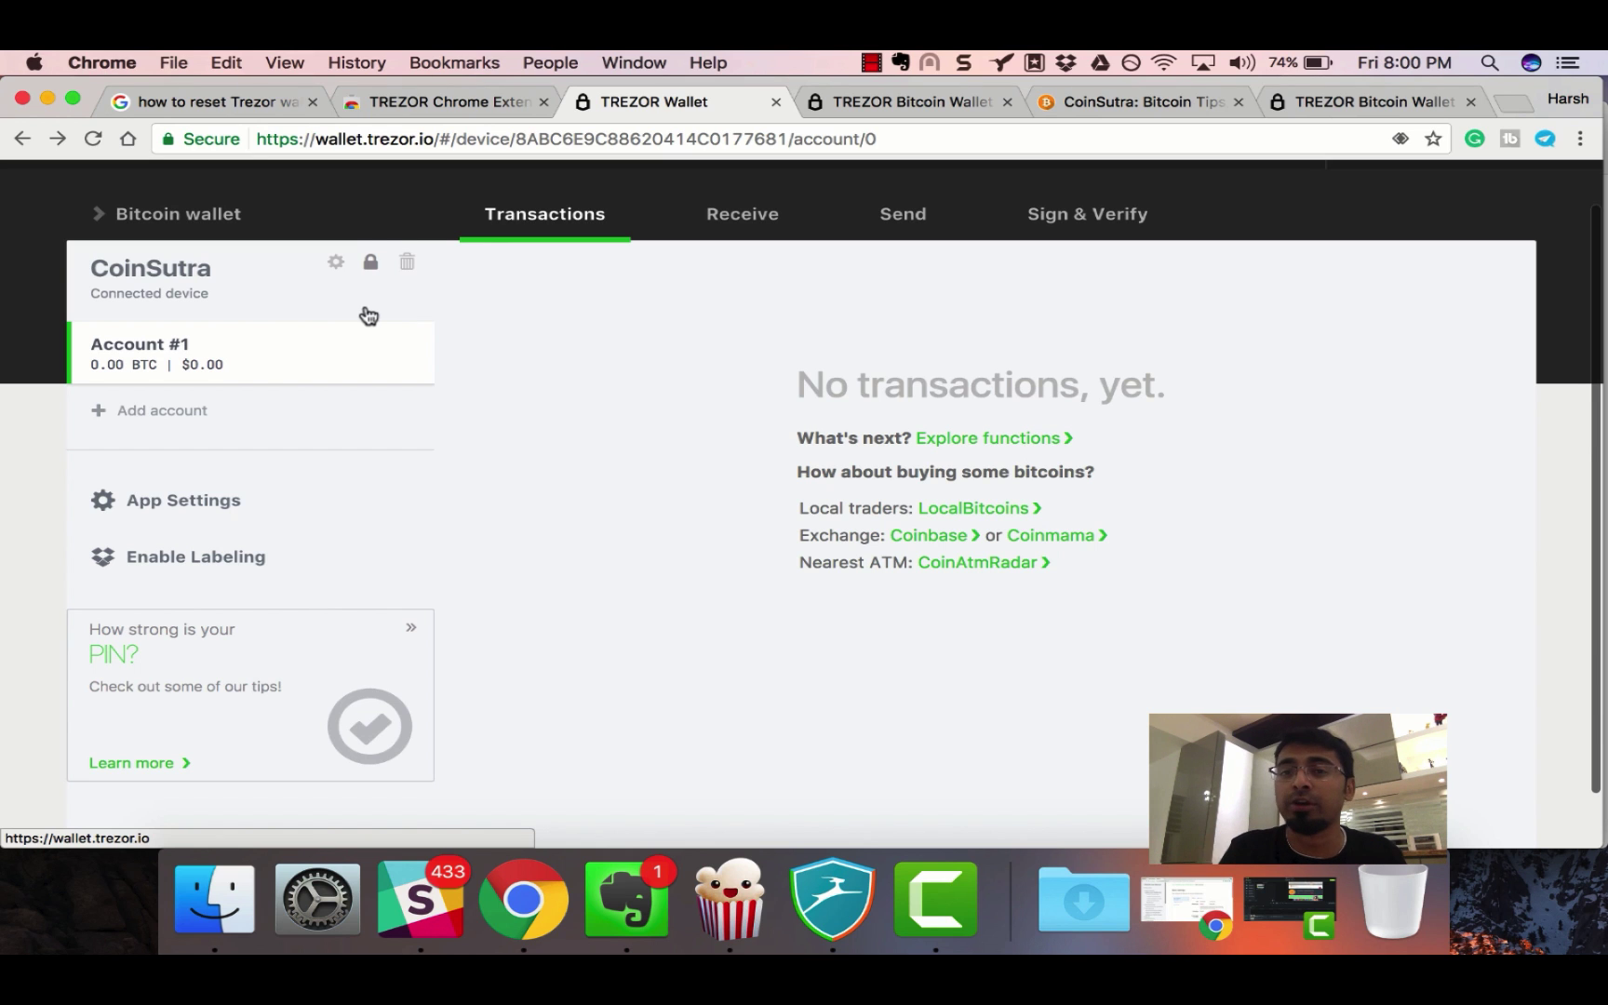
left_click(1106, 104)
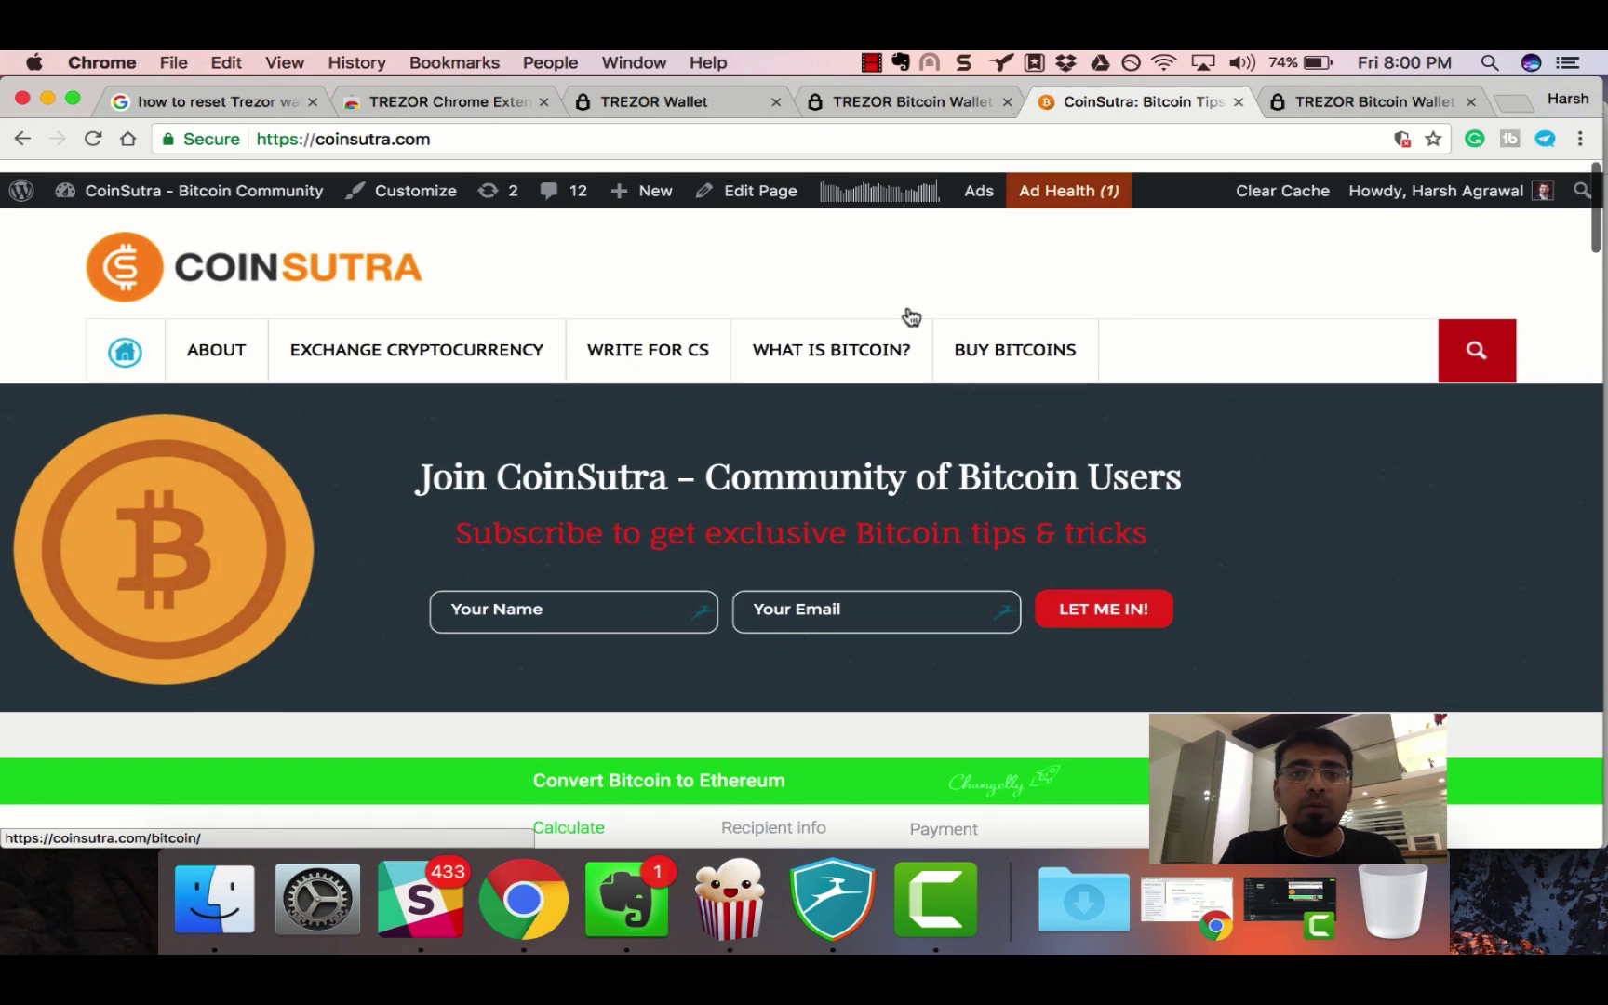